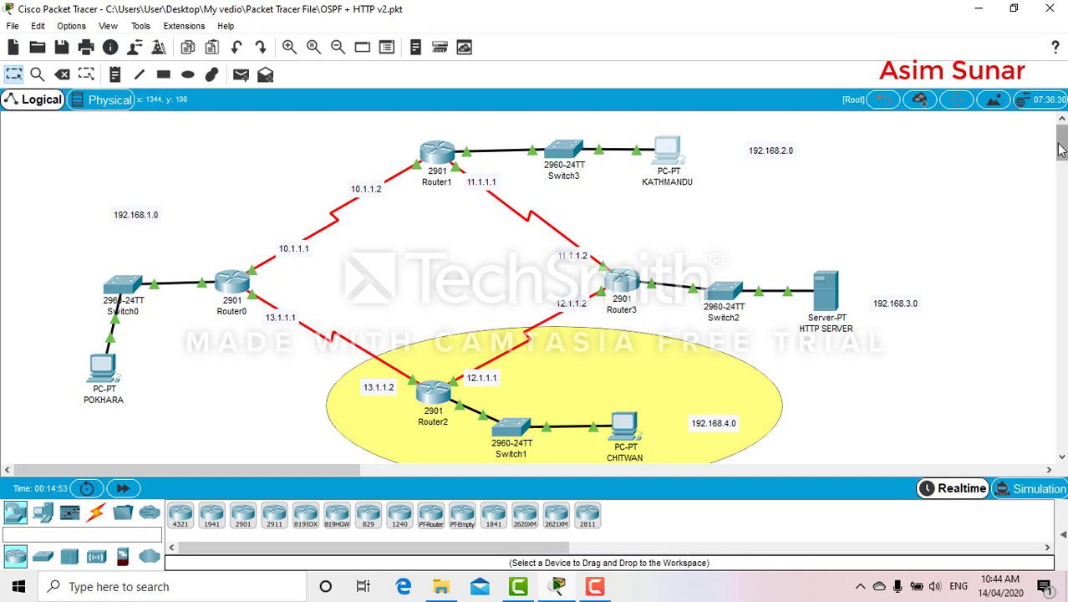
pyautogui.moveTo(1062, 148); pyautogui.dragTo(1061, 152)
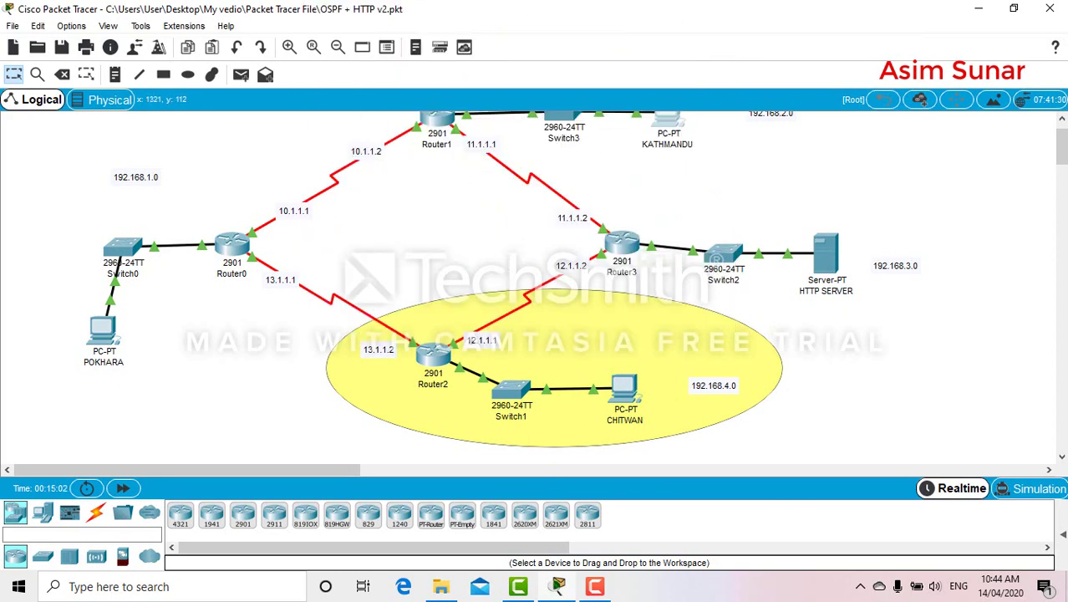
pyautogui.scroll(1, 1060, 147)
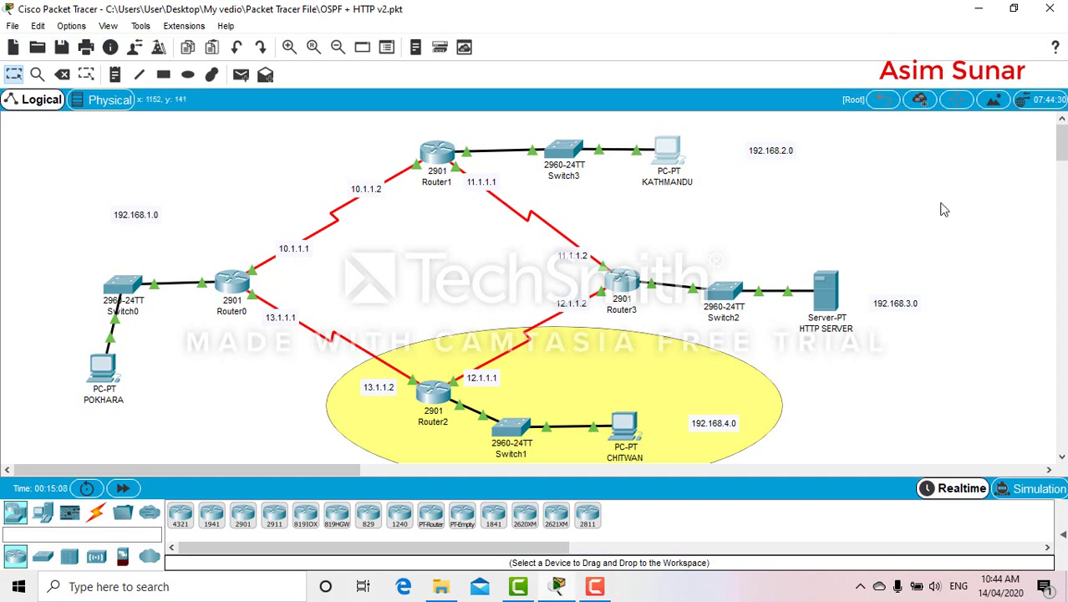
pyautogui.scroll(-1, 1063, 154)
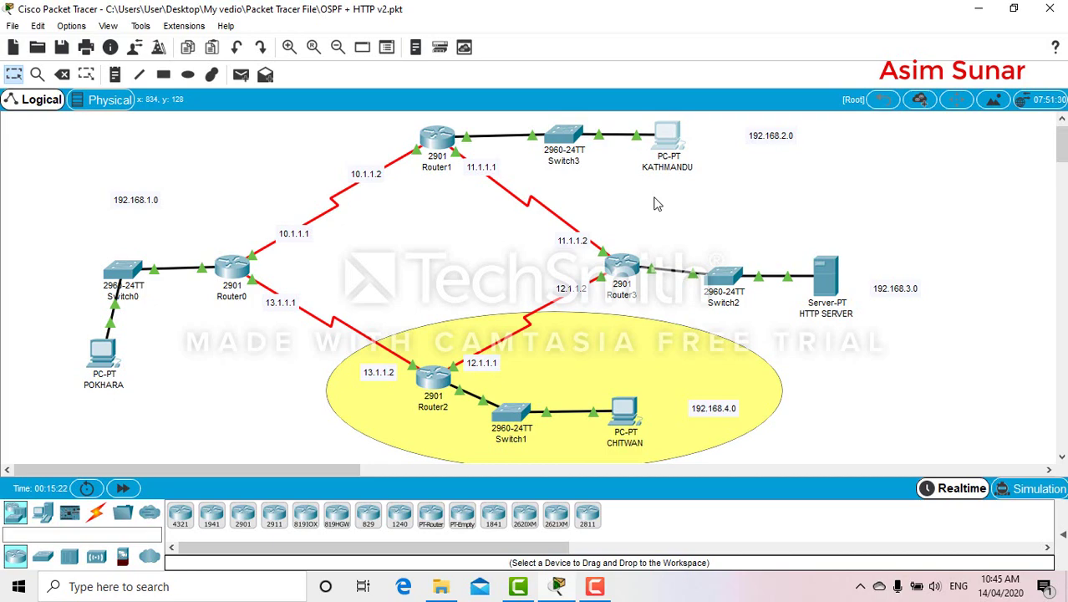
# Test HTTP access from the KATHMANDU PC by loading 192.168.3.2 in its web browser, and close the PC's window
pyautogui.click(662, 142)
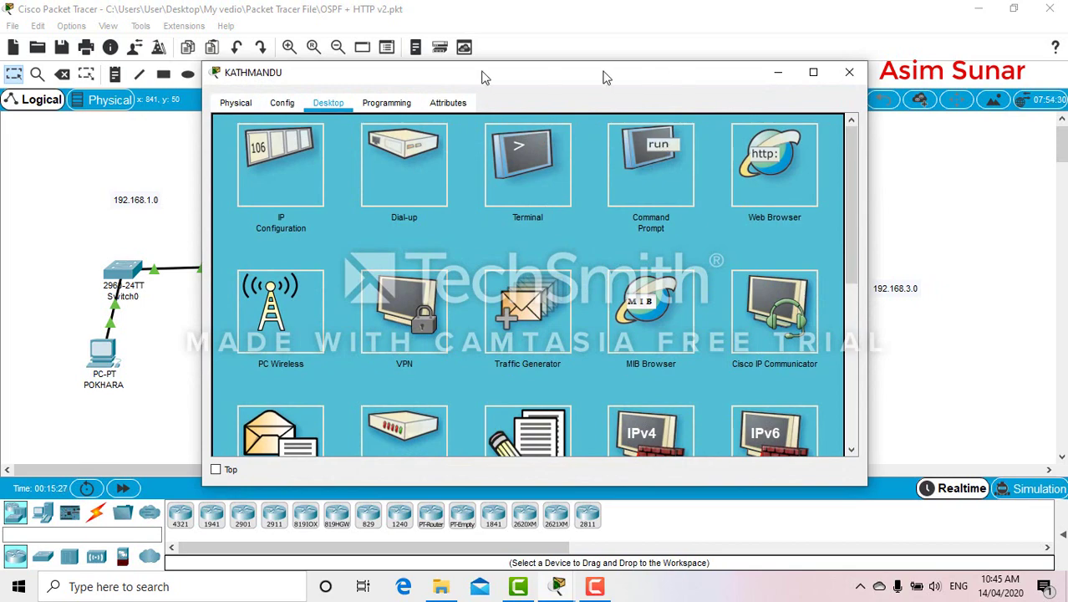
pyautogui.moveTo(674, 73); pyautogui.dragTo(413, 67)
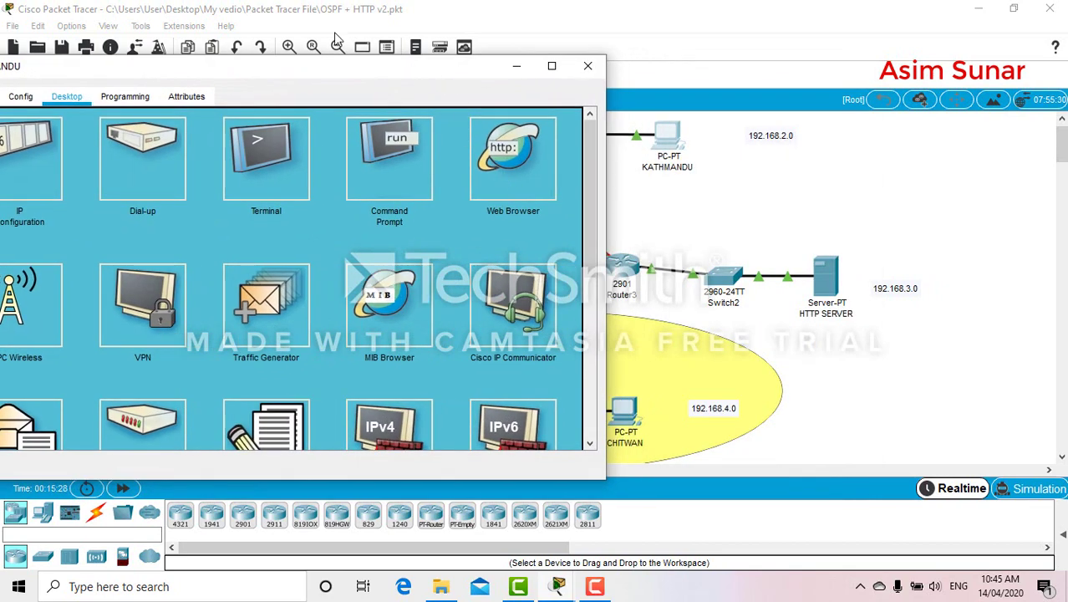
pyautogui.moveTo(333, 71); pyautogui.dragTo(371, 61)
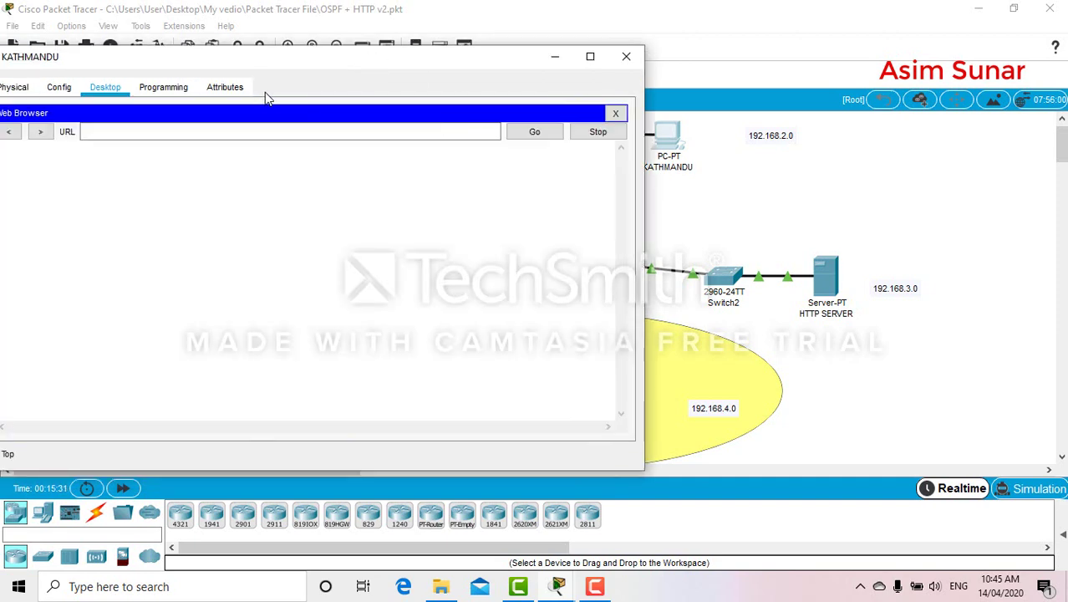
pyautogui.click(248, 129)
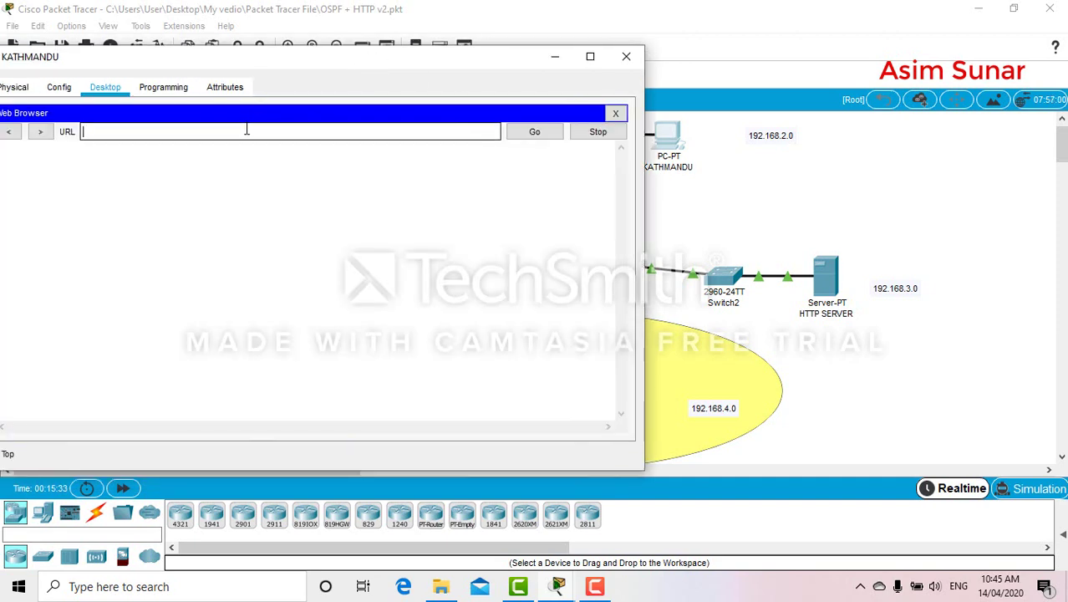
pyautogui.write('192.168.3.2')
pyautogui.press('Return')
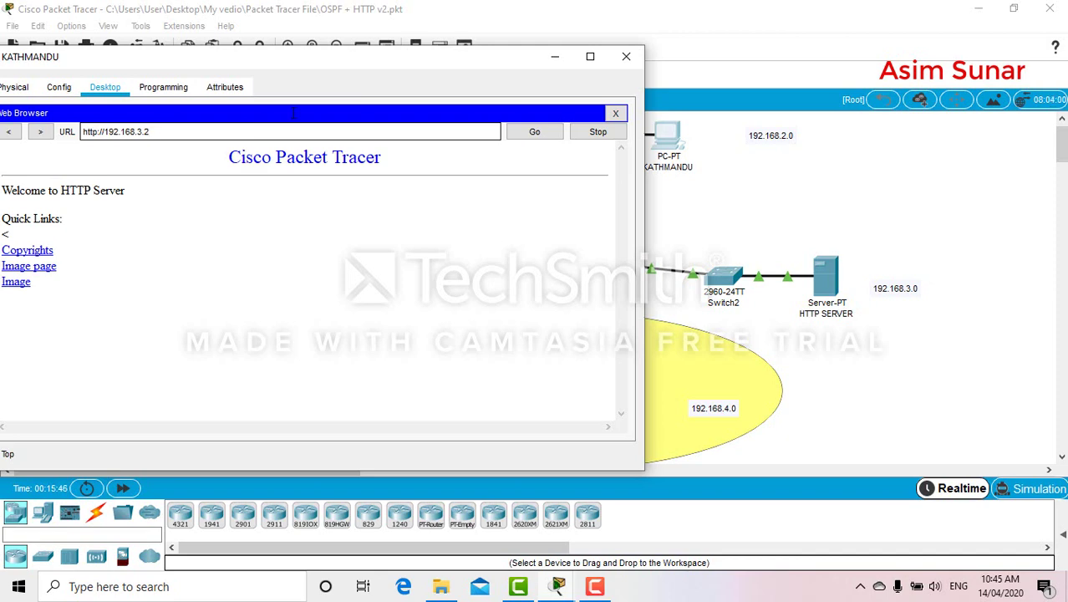
pyautogui.click(627, 58)
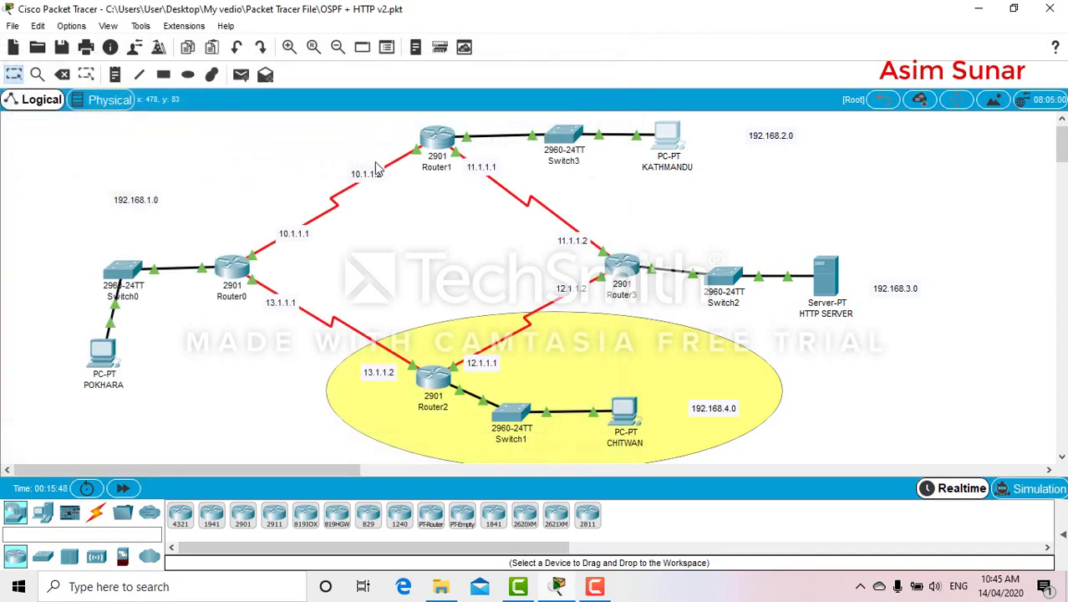
# Test HTTP access from the POKHARA PC by loading 192.168.3.2 in its web browser, and close the PC's window
pyautogui.click(100, 350)
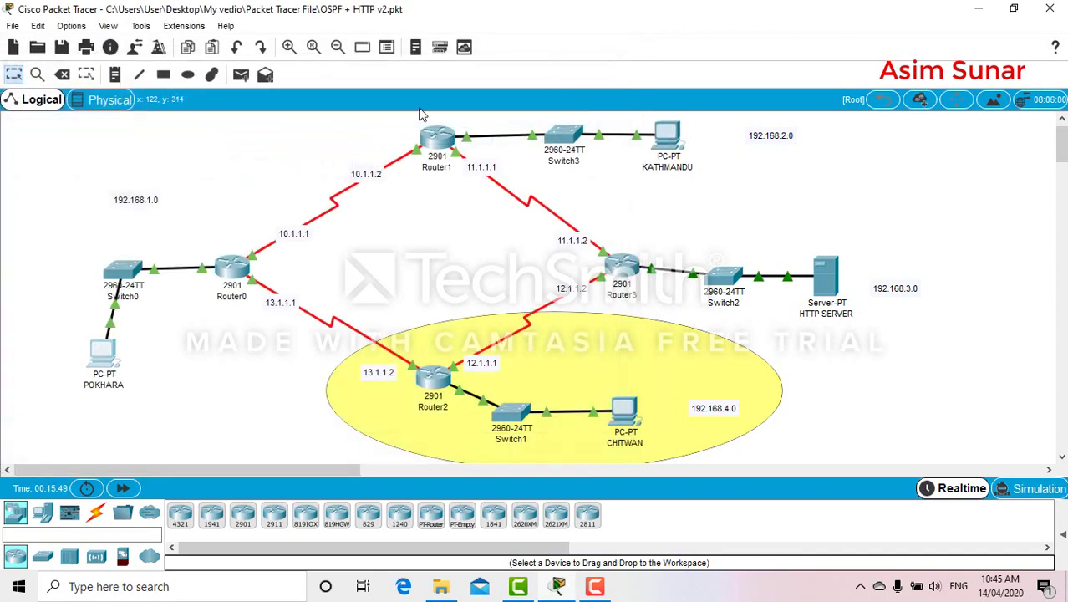
pyautogui.moveTo(468, 78); pyautogui.dragTo(280, 78)
pyautogui.click(131, 115)
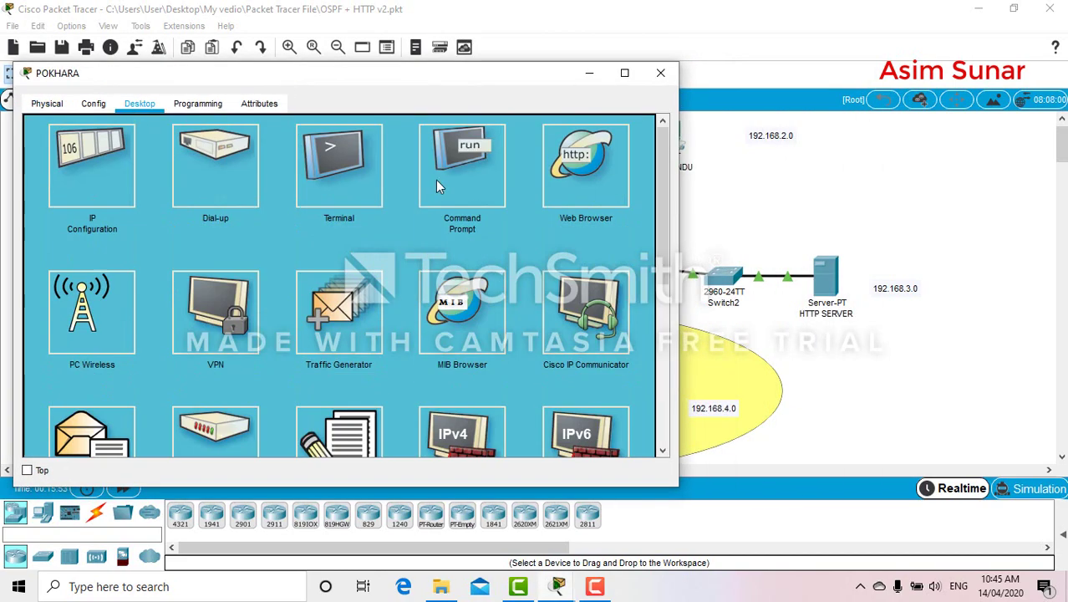
pyautogui.click(588, 157)
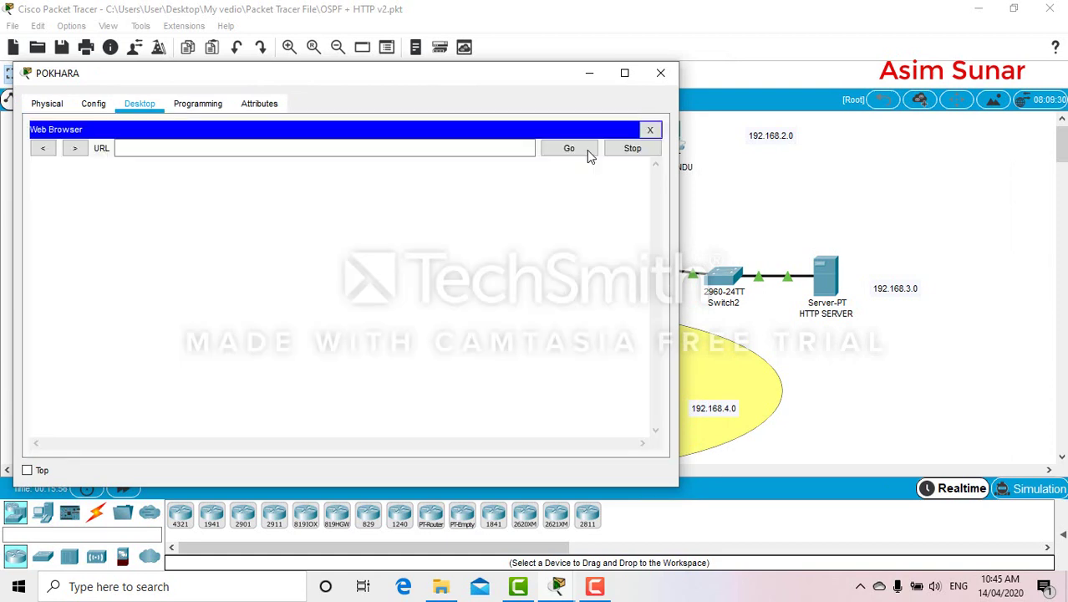
pyautogui.click(404, 149)
pyautogui.write('192.168')
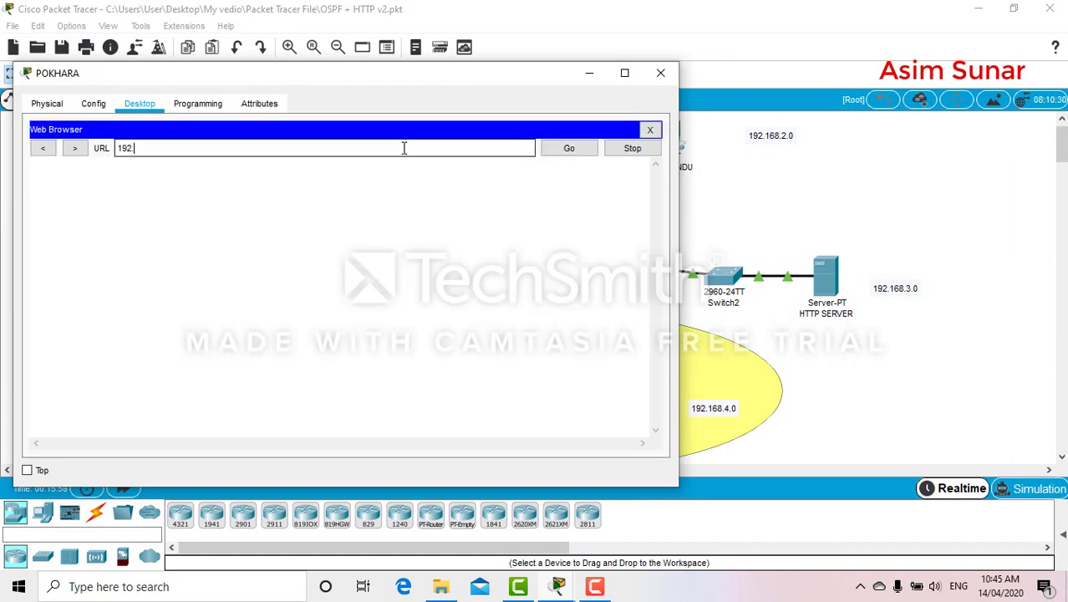
pyautogui.write('.3.2')
pyautogui.press('Return')
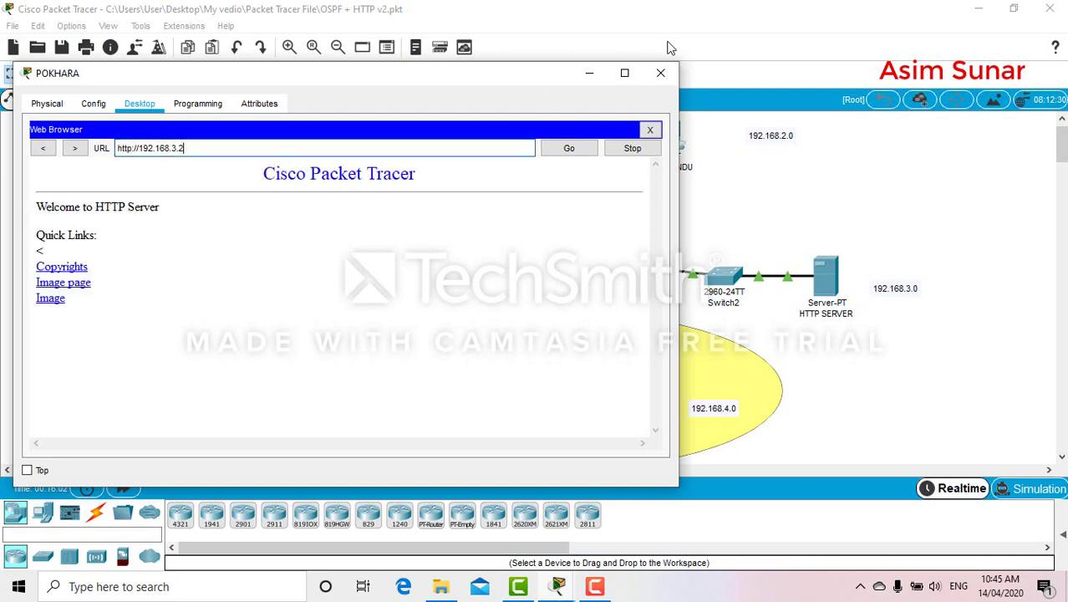
pyautogui.click(660, 73)
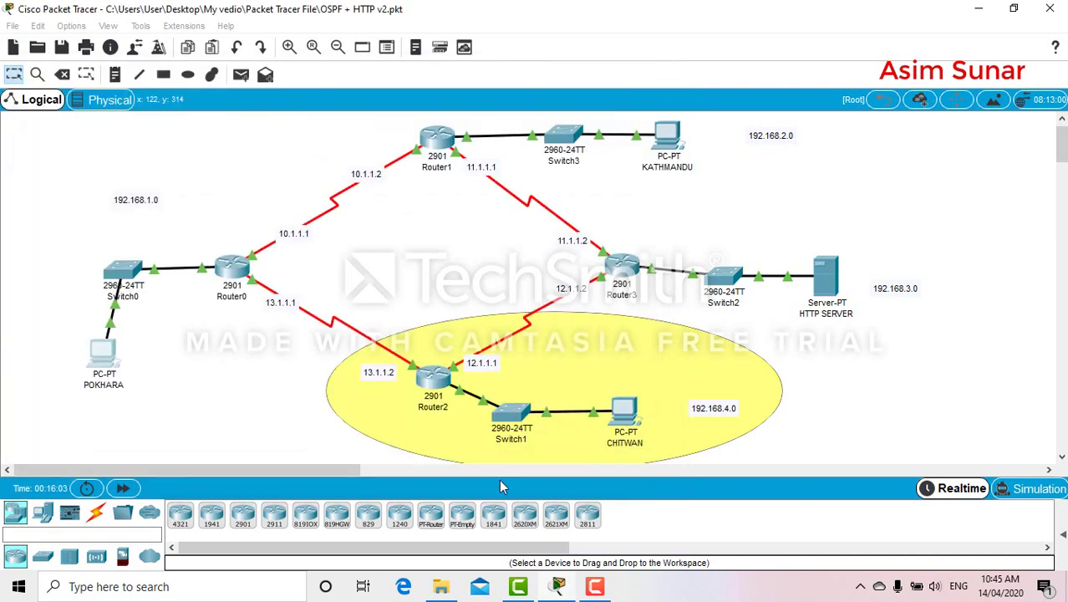
# Test HTTP access from the CHITWAN PC by loading 192.168.3.2 in its web browser, and close the PC's window
pyautogui.click(623, 413)
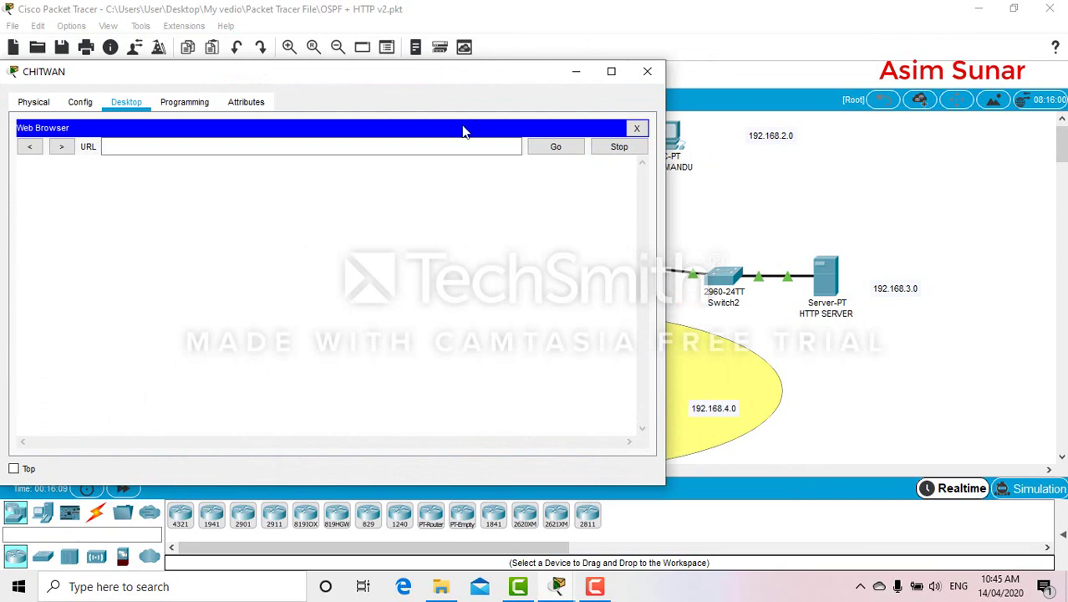
pyautogui.click(442, 145)
pyautogui.write('192.')
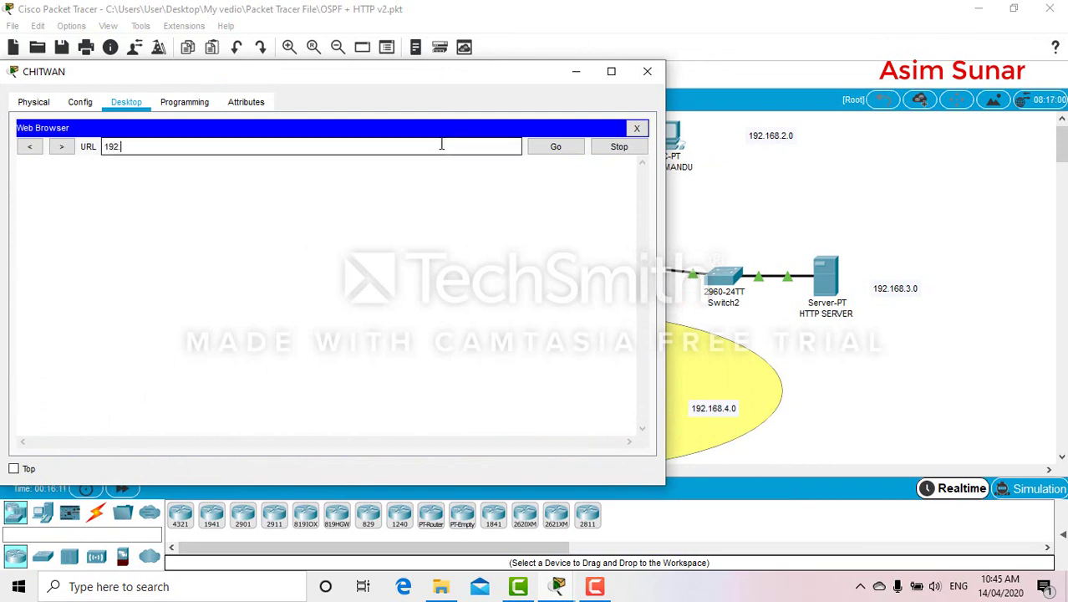
pyautogui.write('168.3.2')
pyautogui.press('Return')
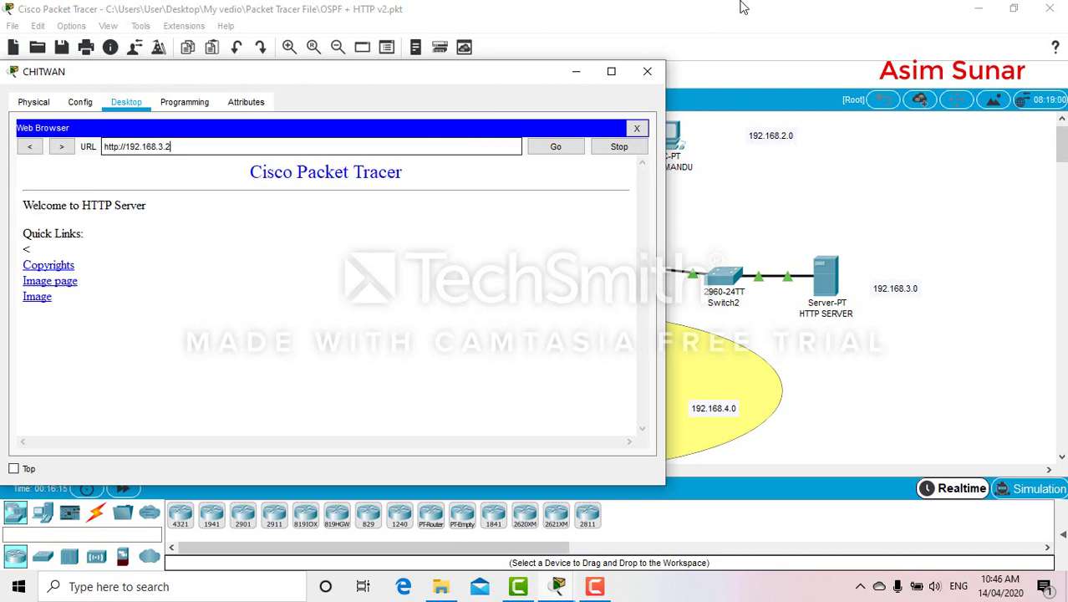
pyautogui.click(648, 72)
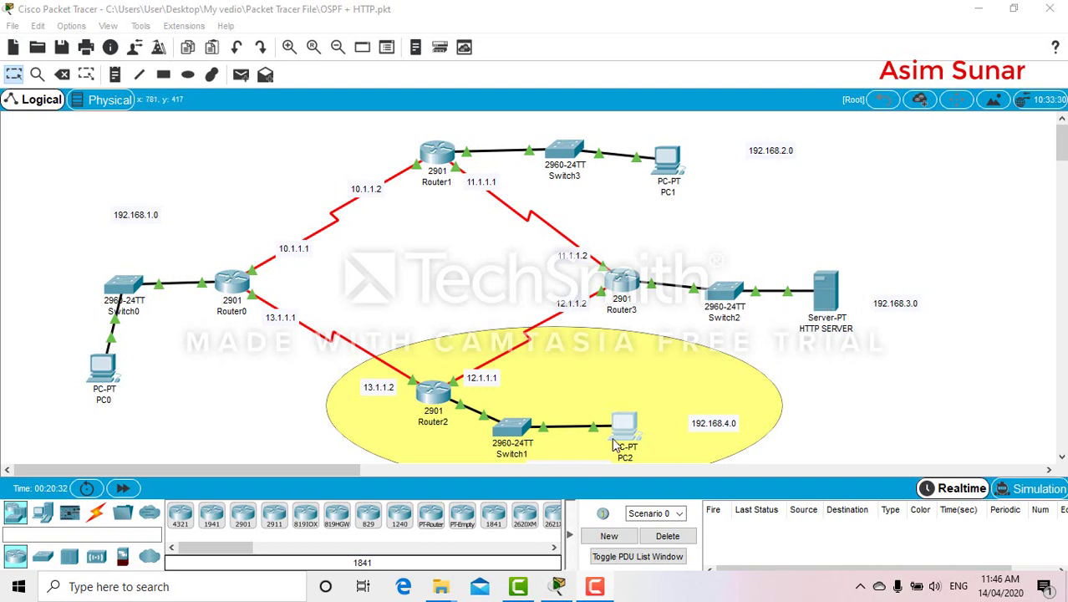
# Open Router2's command line and enter global configuration mode with en and conf t
pyautogui.click(442, 400)
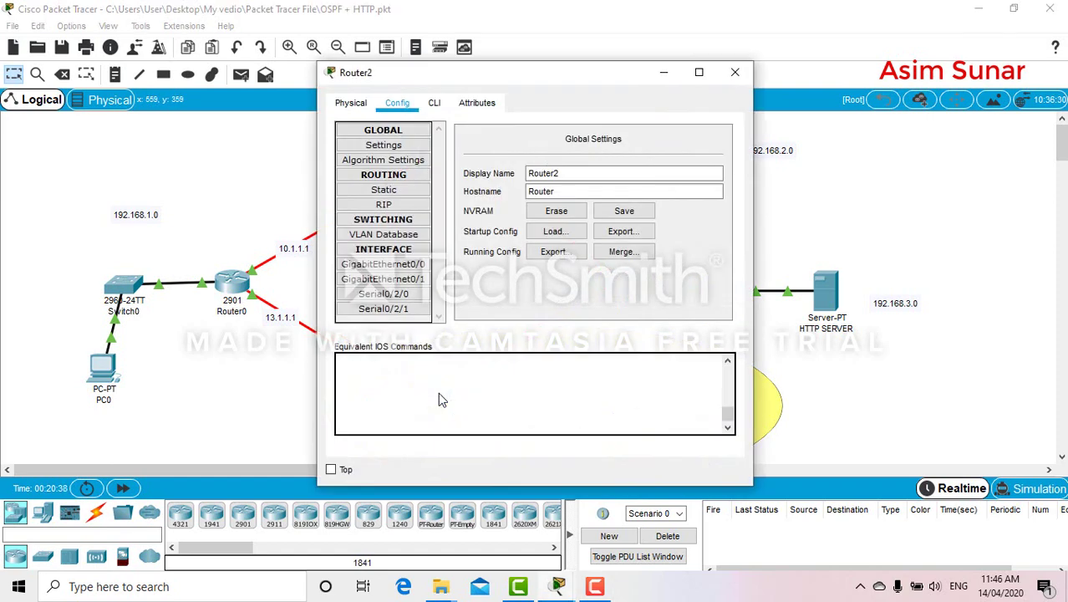
pyautogui.moveTo(482, 72); pyautogui.dragTo(142, 43)
pyautogui.click(124, 102)
pyautogui.press('Return')
pyautogui.write('er>e')
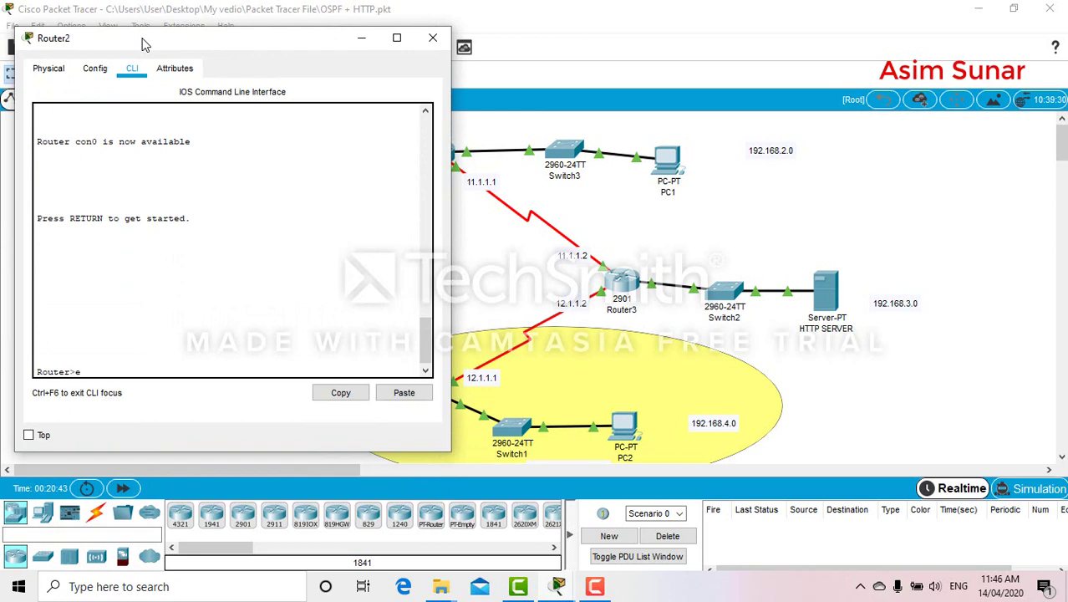
pyautogui.write('n')
pyautogui.press('Return')
pyautogui.write('conf t')
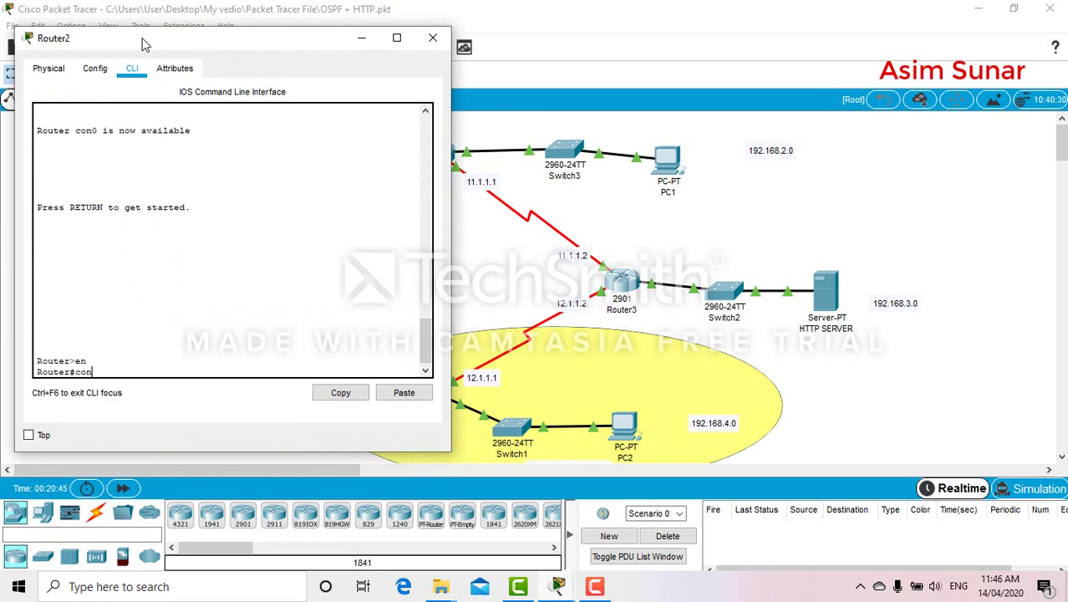
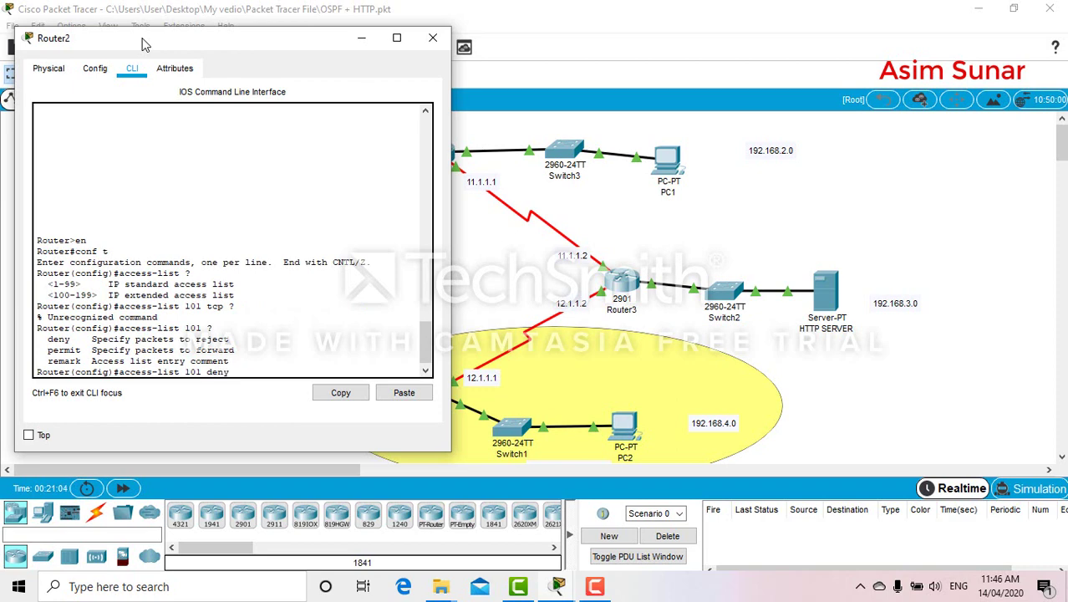
# Look up the syntax help for access-list 101 deny tcp host, access-list 101 deny and access-list 101 deny tcp
pyautogui.write('tcp')
pyautogui.write(' hots')
pyautogui.press('BackSpace')
pyautogui.press('BackSpace')
pyautogui.write('st ?')
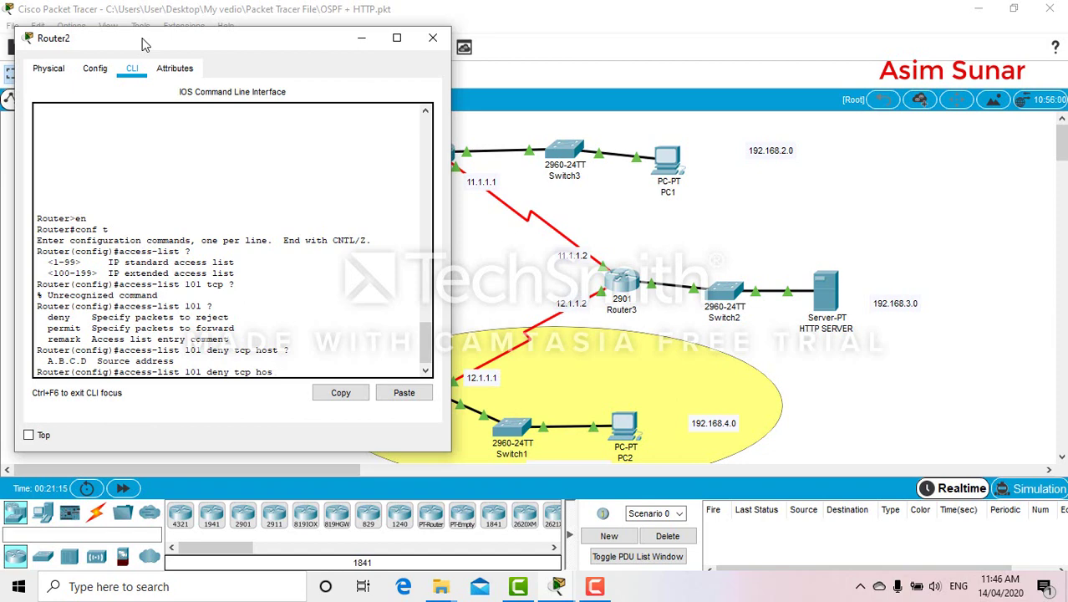
pyautogui.press('BackSpace')
pyautogui.press('BackSpace')
pyautogui.press('BackSpace')
pyautogui.press('BackSpace')
pyautogui.press('BackSpace')
pyautogui.press('BackSpace')
pyautogui.write('?')
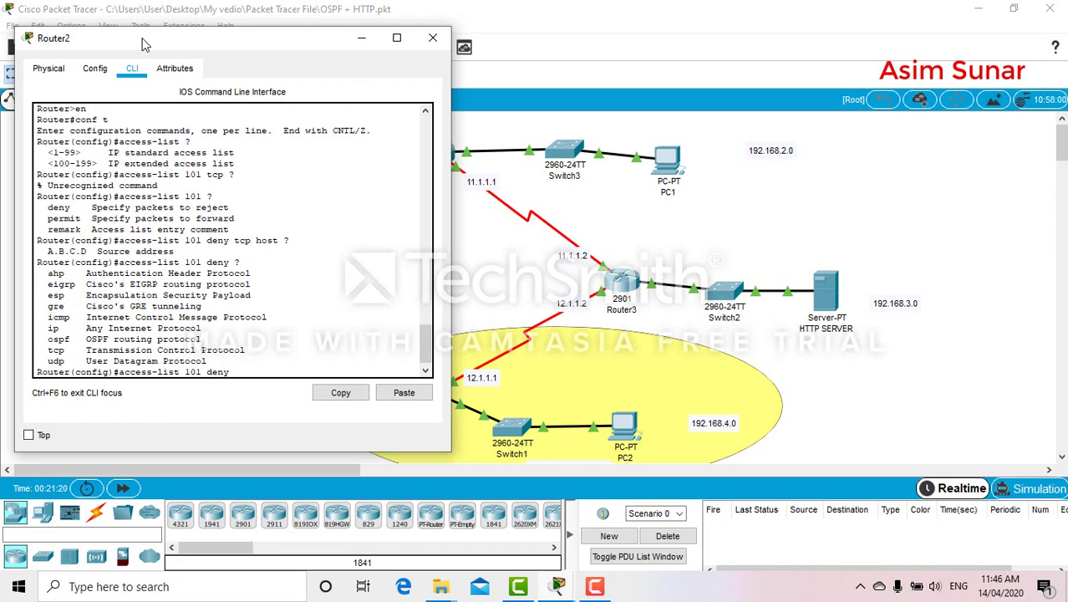
pyautogui.write('tcp ?')
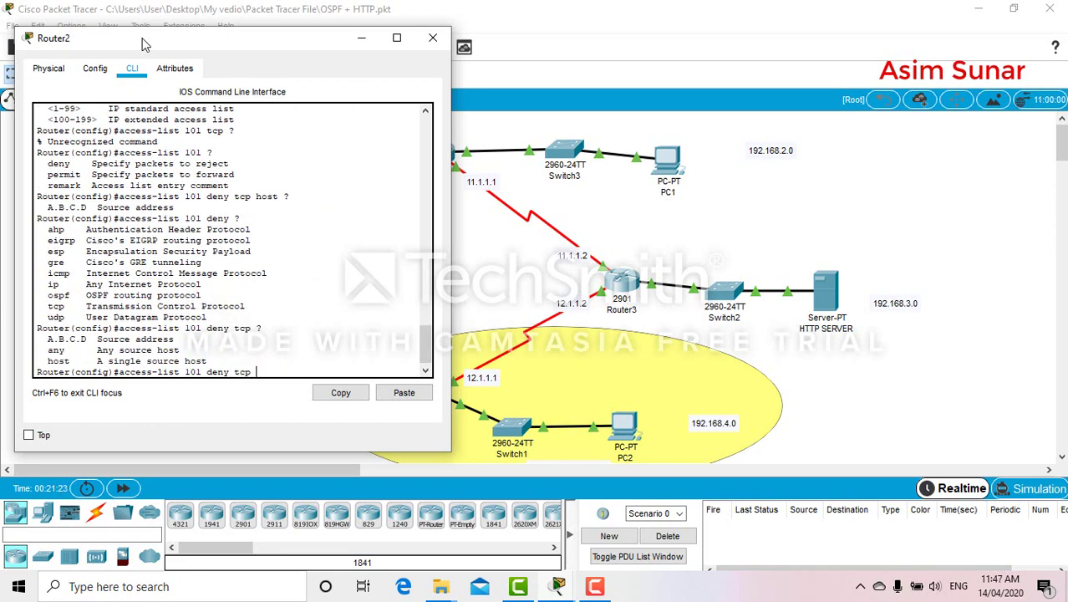
# Add a rule to access list 101 on Router2 denying TCP from host 192.168.4.2 to host 192.168.3.2 eq 80
pyautogui.write('host 192.168.4.')
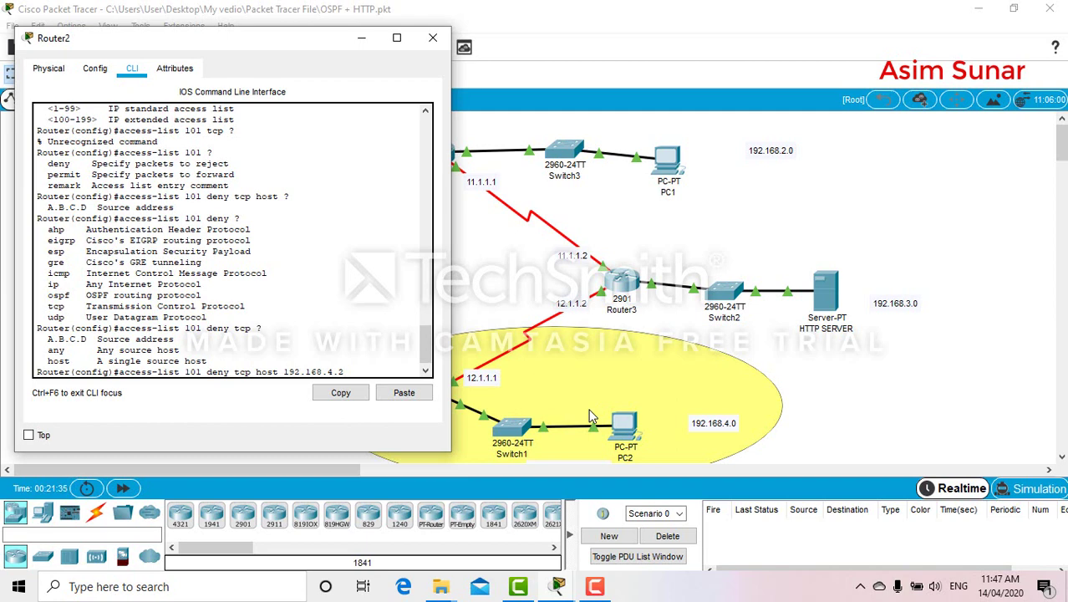
pyautogui.write('2 ?')
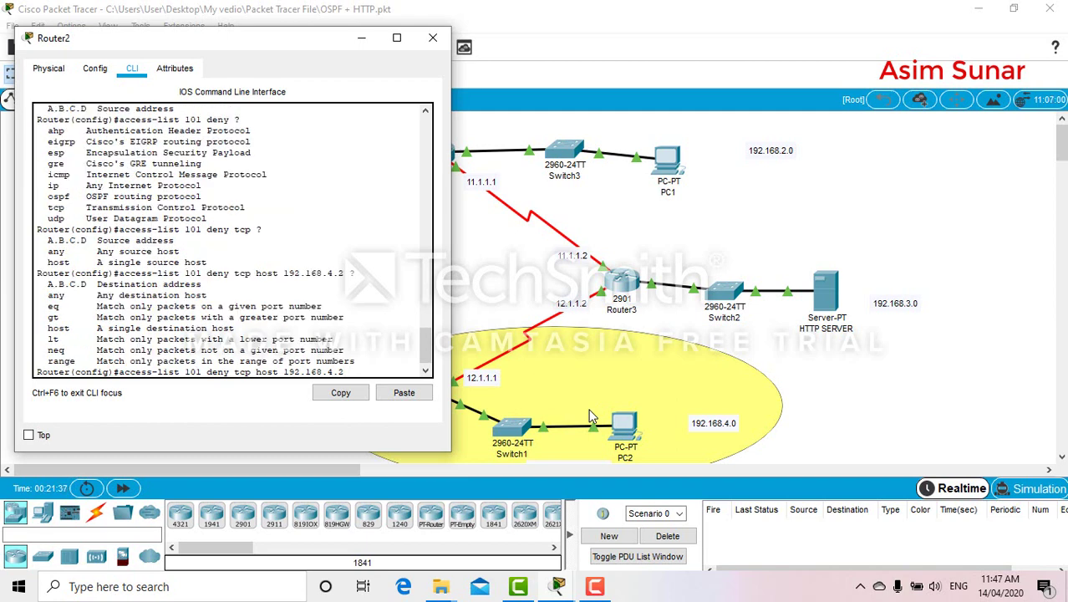
pyautogui.write('host 192.168.')
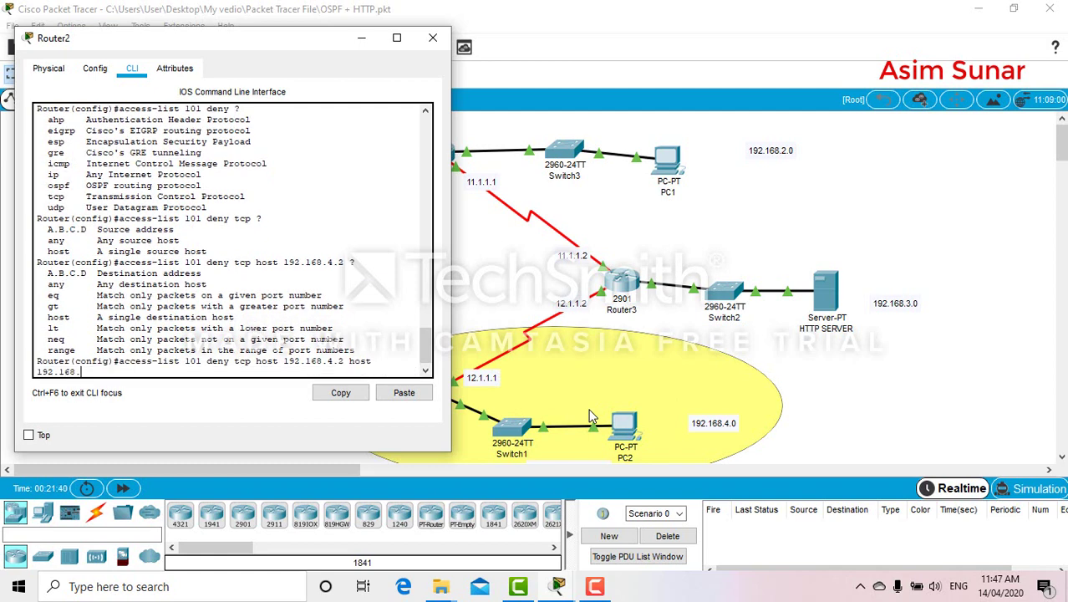
pyautogui.write('3.2 eq 80')
pyautogui.press('Return')
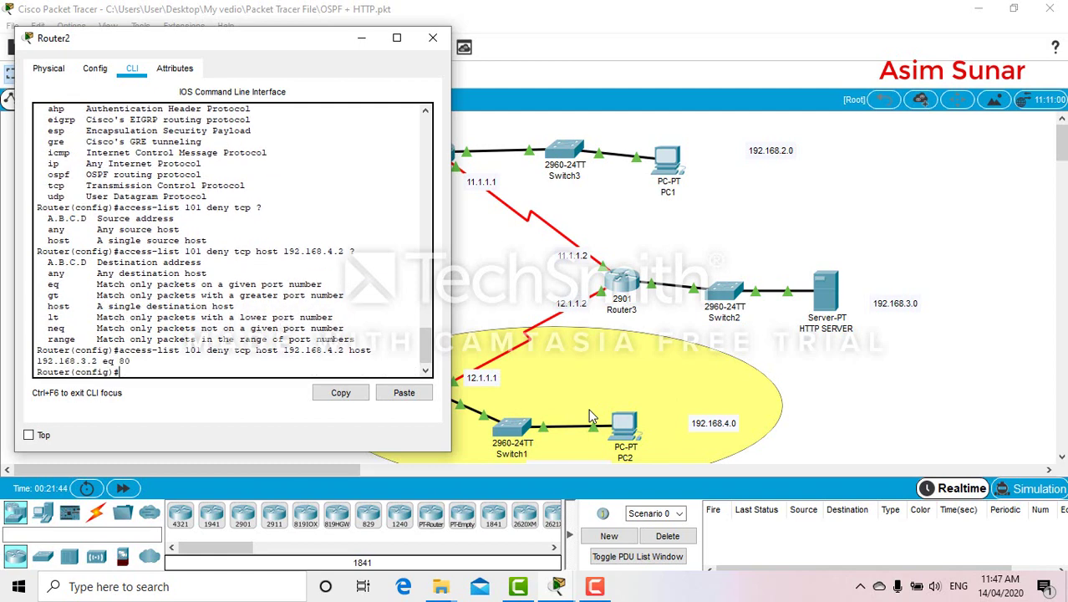
# Try to add a permit rule on Router2 with the command access-list 101 permit tcp host any any
pyautogui.press('Up')
pyautogui.press('BackSpace')
pyautogui.press('BackSpace')
pyautogui.press('BackSpace')
pyautogui.press('BackSpace')
pyautogui.press('BackSpace')
pyautogui.press('BackSpace')
pyautogui.press('BackSpace')
pyautogui.press('BackSpace')
pyautogui.press('BackSpace')
pyautogui.press('BackSpace')
pyautogui.press('BackSpace')
pyautogui.press('BackSpace')
pyautogui.press('BackSpace')
pyautogui.press('BackSpace')
pyautogui.press('BackSpace')
pyautogui.press('BackSpace')
pyautogui.press('BackSpace')
pyautogui.press('BackSpace')
pyautogui.press('BackSpace')
pyautogui.press('BackSpace')
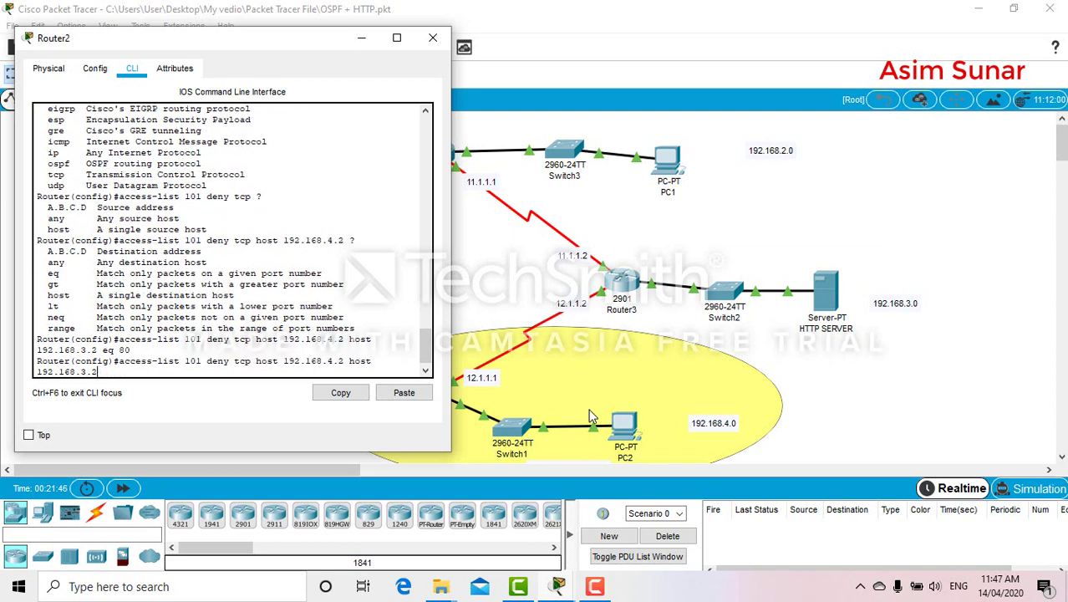
pyautogui.press('BackSpace')
pyautogui.press('BackSpace')
pyautogui.press('BackSpace')
pyautogui.press('BackSpace')
pyautogui.press('BackSpace')
pyautogui.press('BackSpace')
pyautogui.press('BackSpace')
pyautogui.press('BackSpace')
pyautogui.press('BackSpace')
pyautogui.press('BackSpace')
pyautogui.press('BackSpace')
pyautogui.press('BackSpace')
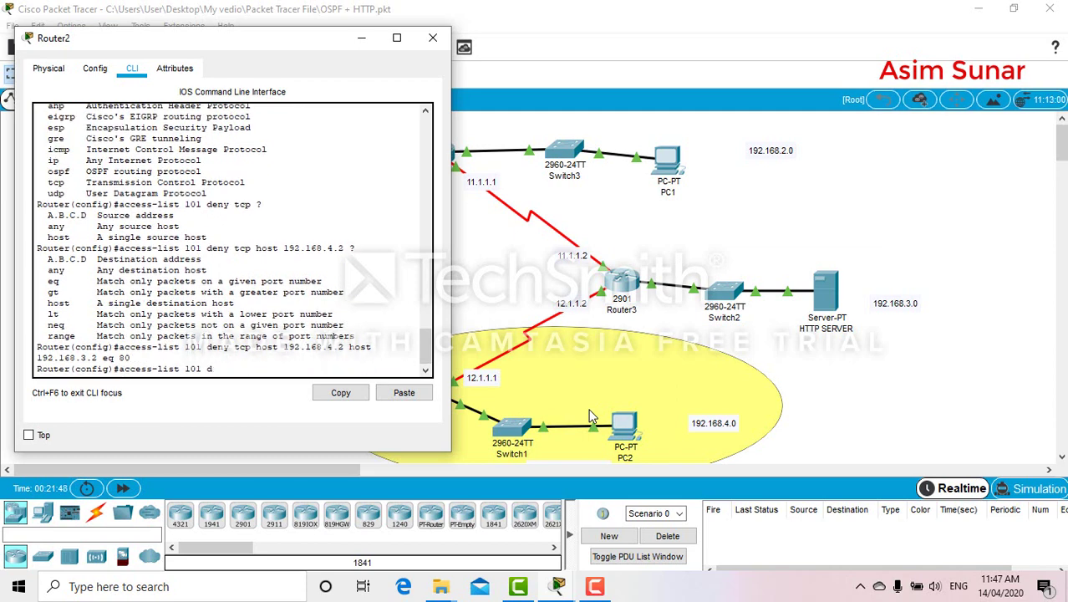
pyautogui.write('permit tcp host any any')
pyautogui.press('Return')
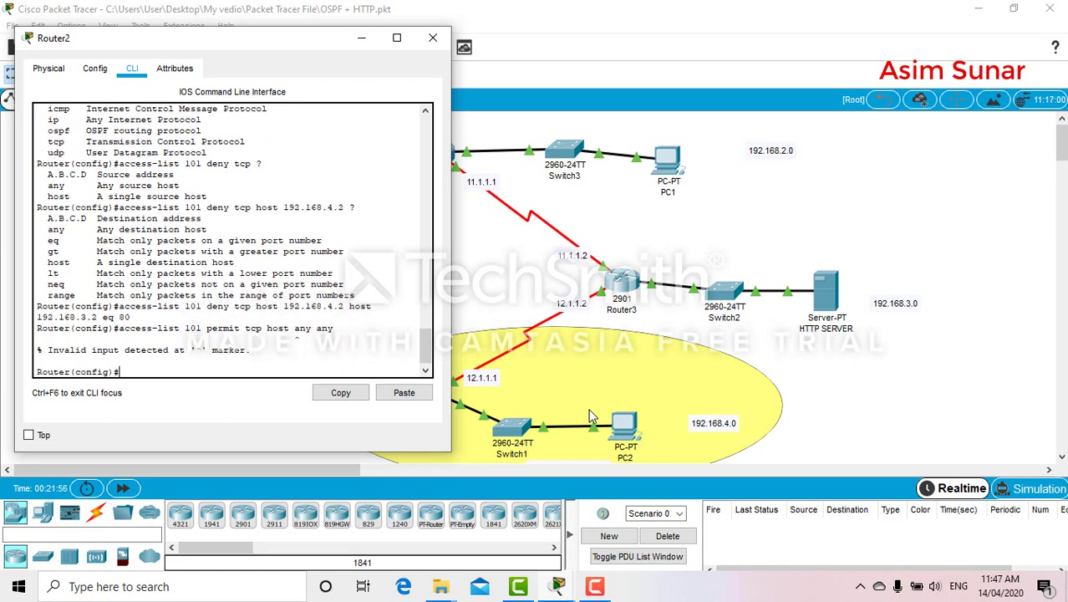
# Add a permit rule on Router2 with the command access-list 101 permit tcp any any
pyautogui.press('Up')
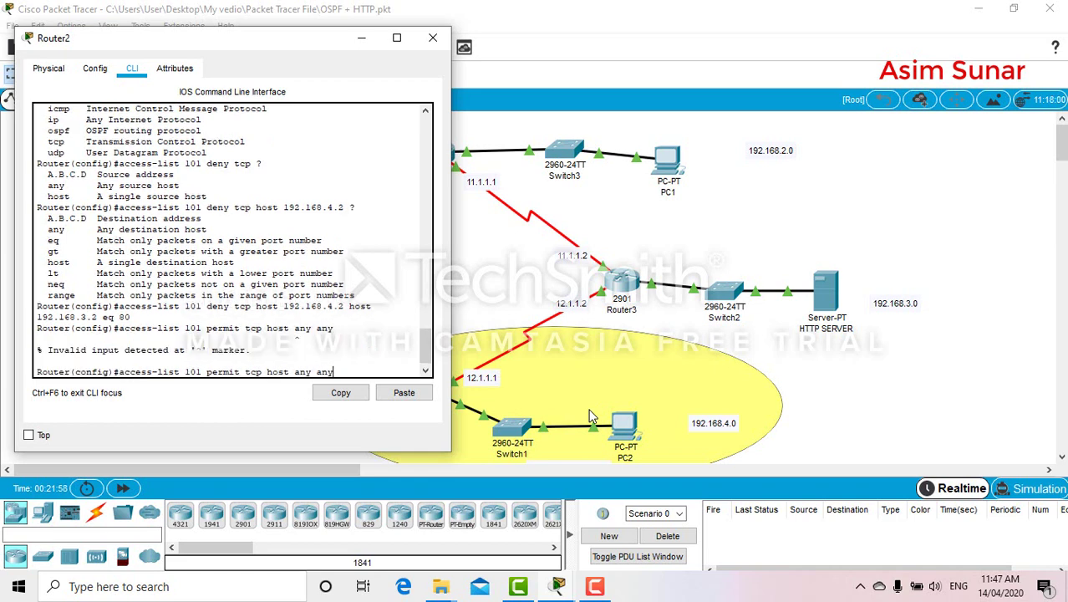
pyautogui.press('BackSpace')
pyautogui.press('BackSpace')
pyautogui.press('BackSpace')
pyautogui.press('BackSpace')
pyautogui.press('BackSpace')
pyautogui.press('BackSpace')
pyautogui.press('BackSpace')
pyautogui.press('BackSpace')
pyautogui.press('BackSpace')
pyautogui.press('BackSpace')
pyautogui.press('BackSpace')
pyautogui.write('p any any')
pyautogui.press('Return')
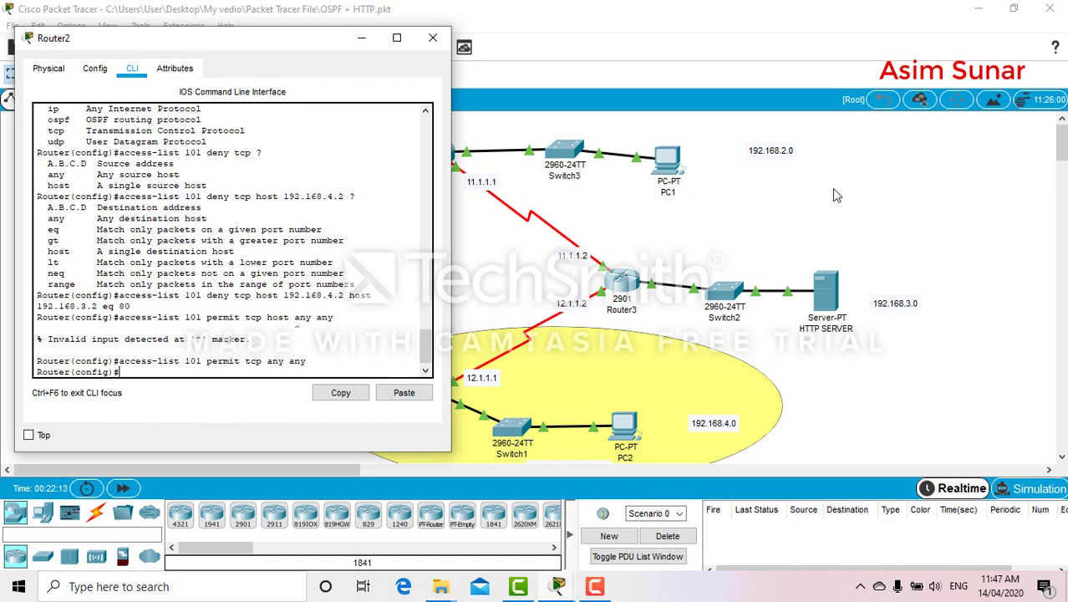
# Apply access list 101 in the outbound direction on Router2's interface s0/2/1, using ip access-group 101 out
pyautogui.click(773, 7)
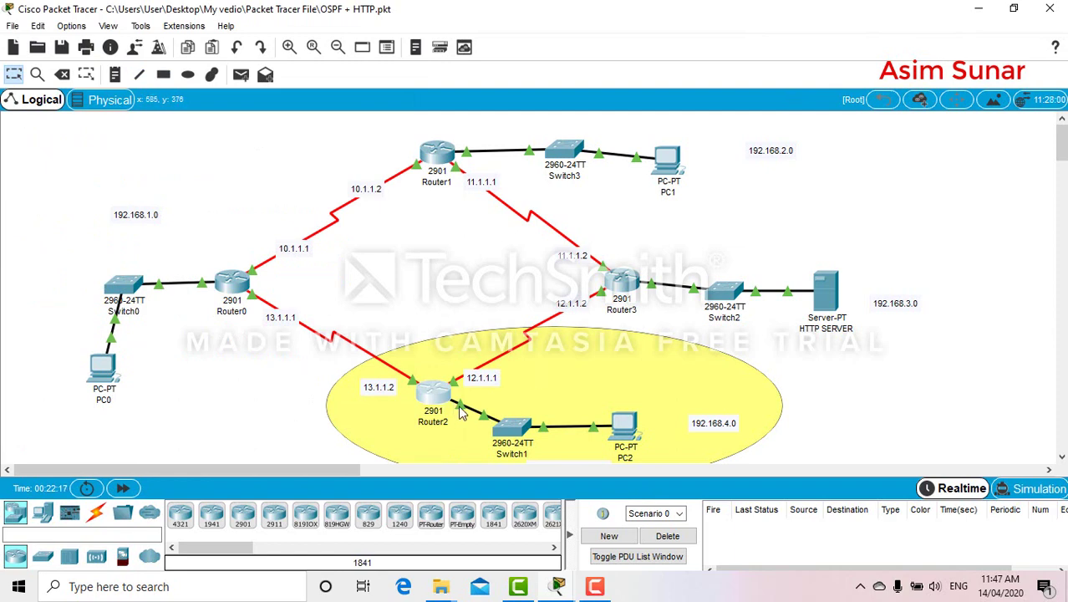
pyautogui.moveTo(443, 403)
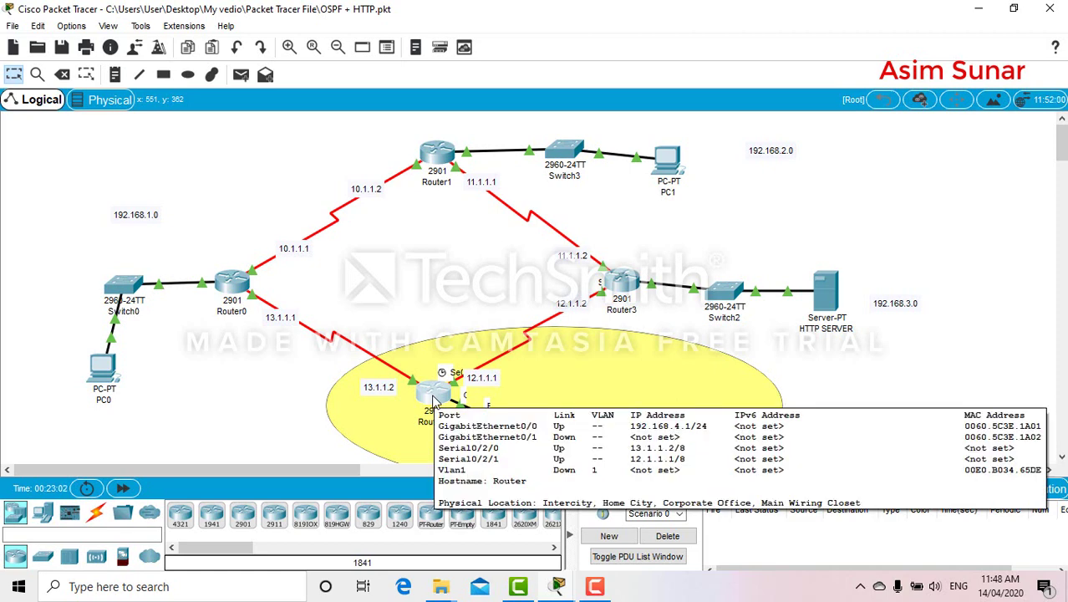
pyautogui.click(434, 399)
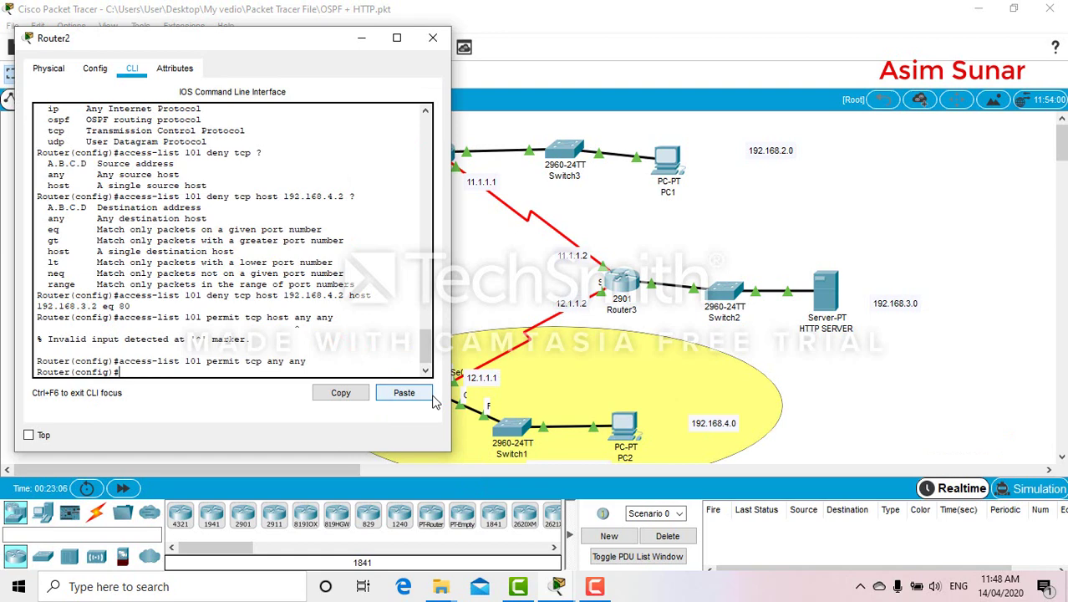
pyautogui.write('int s0/1')
pyautogui.press('BackSpace')
pyautogui.write('2/1')
pyautogui.press('Return')
pyautogui.write('ip ')
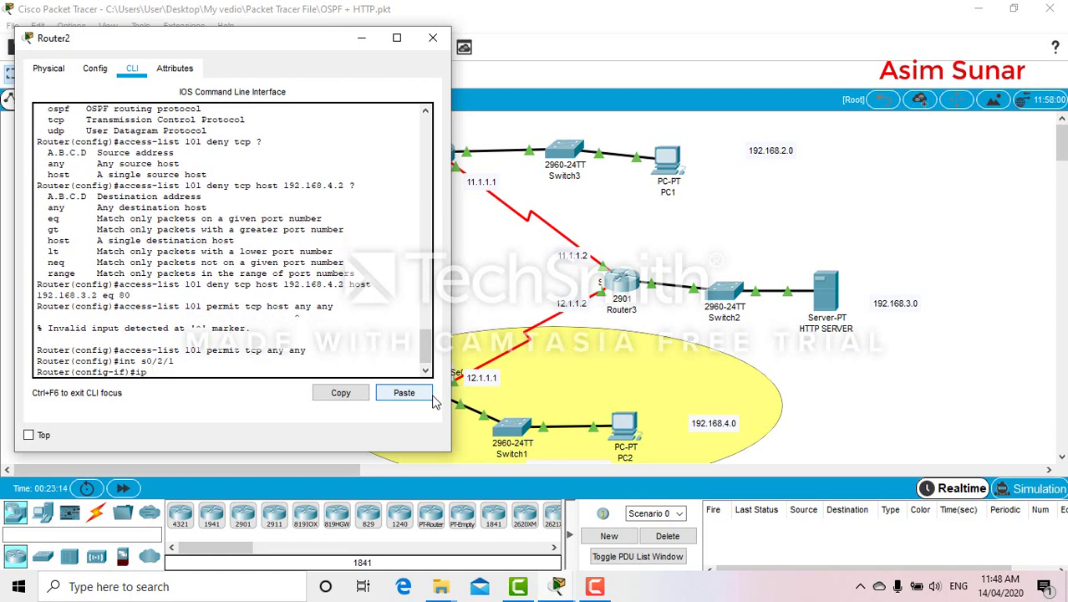
pyautogui.write('access-group 101')
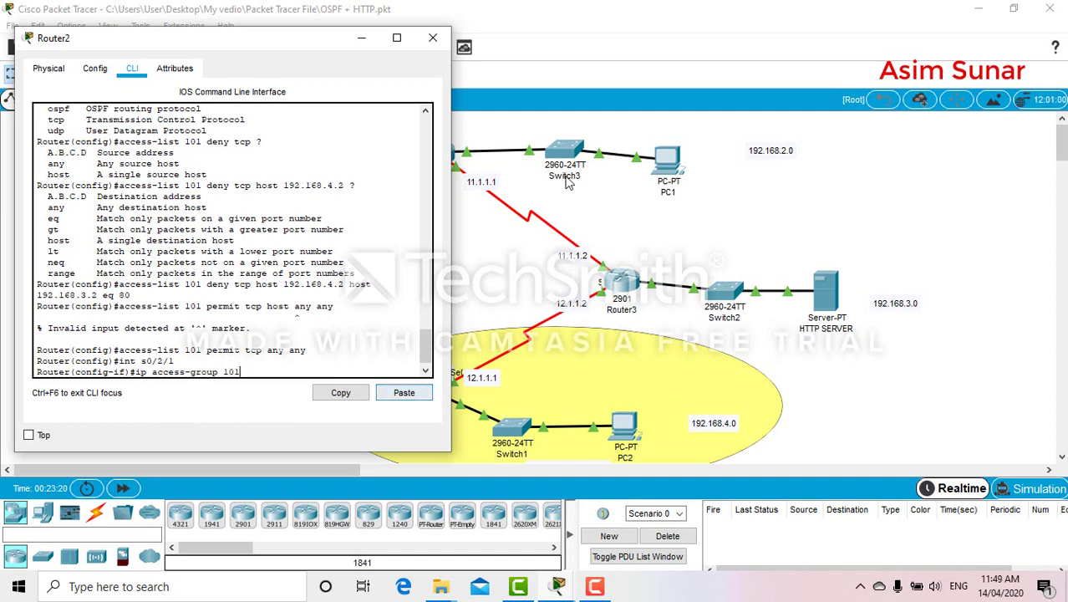
pyautogui.write(' out')
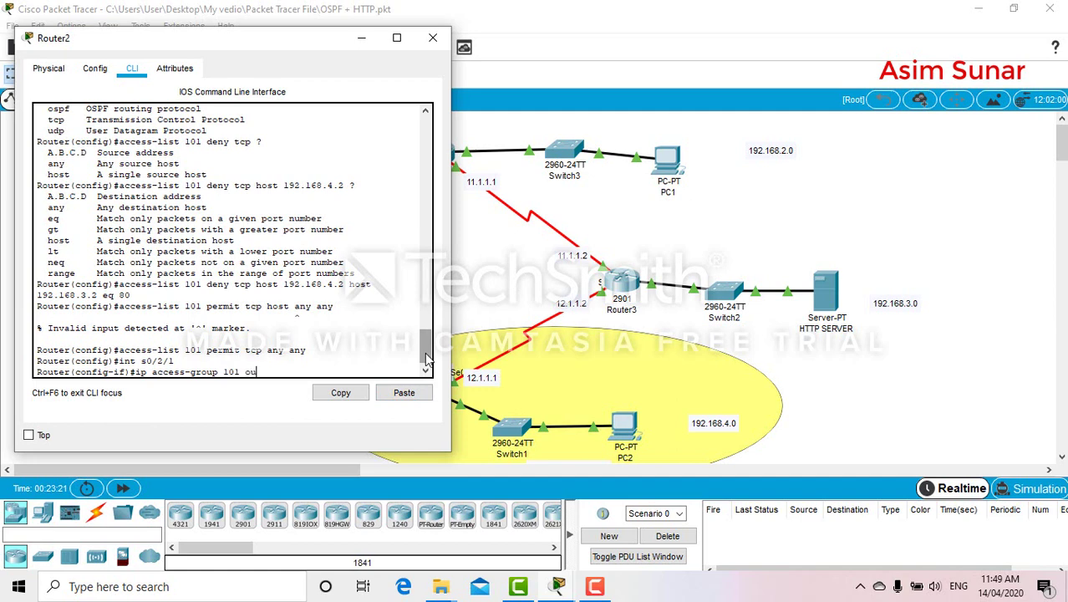
pyautogui.press('Return')
# Leave configuration mode on Router2, save its configuration with wr, and close the router's window
pyautogui.write('end')
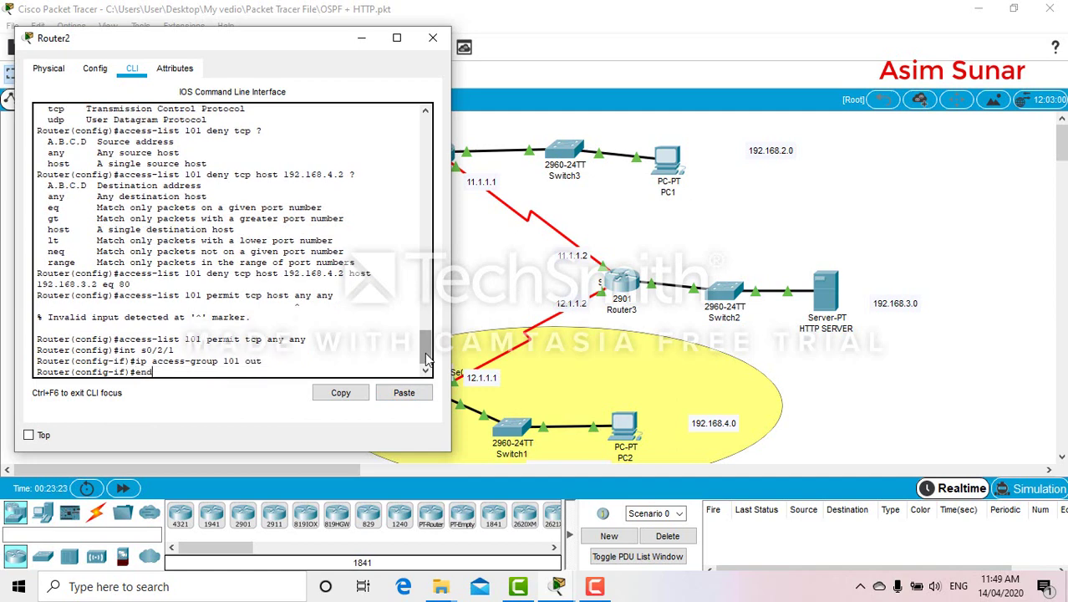
pyautogui.press('Return')
pyautogui.write('wr')
pyautogui.press('Return')
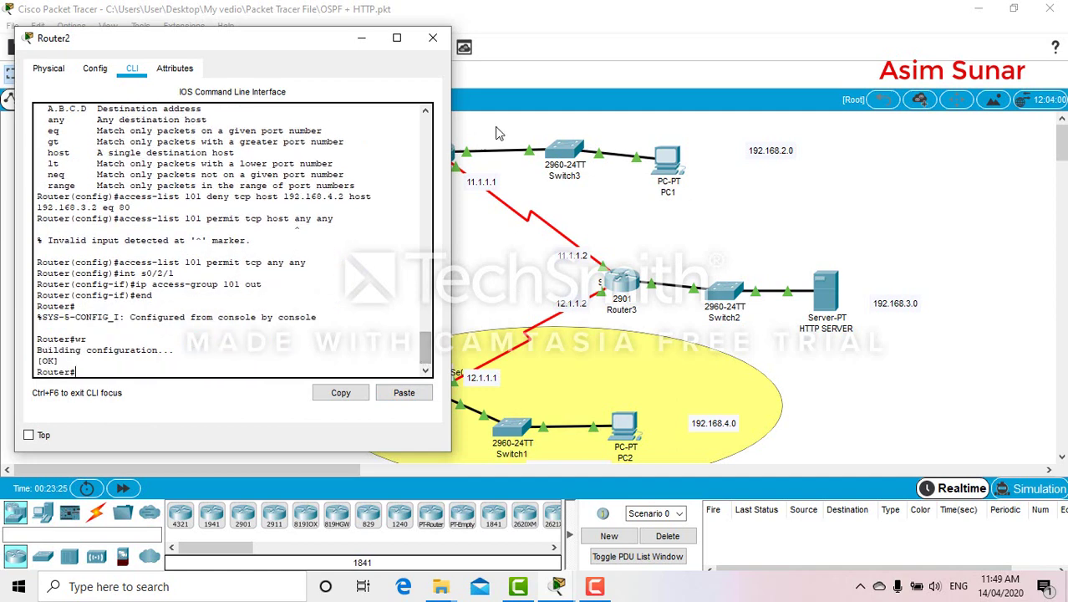
pyautogui.click(433, 37)
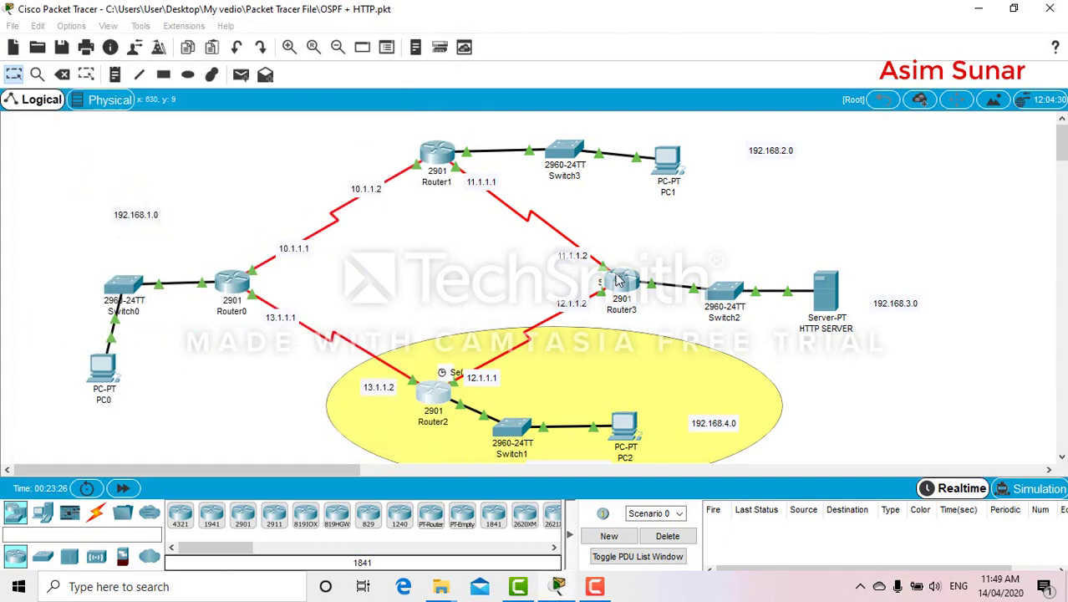
# Test HTTP access from PC2 by loading 192.168.3.2 in its web browser, and close PC2's window
pyautogui.click(625, 428)
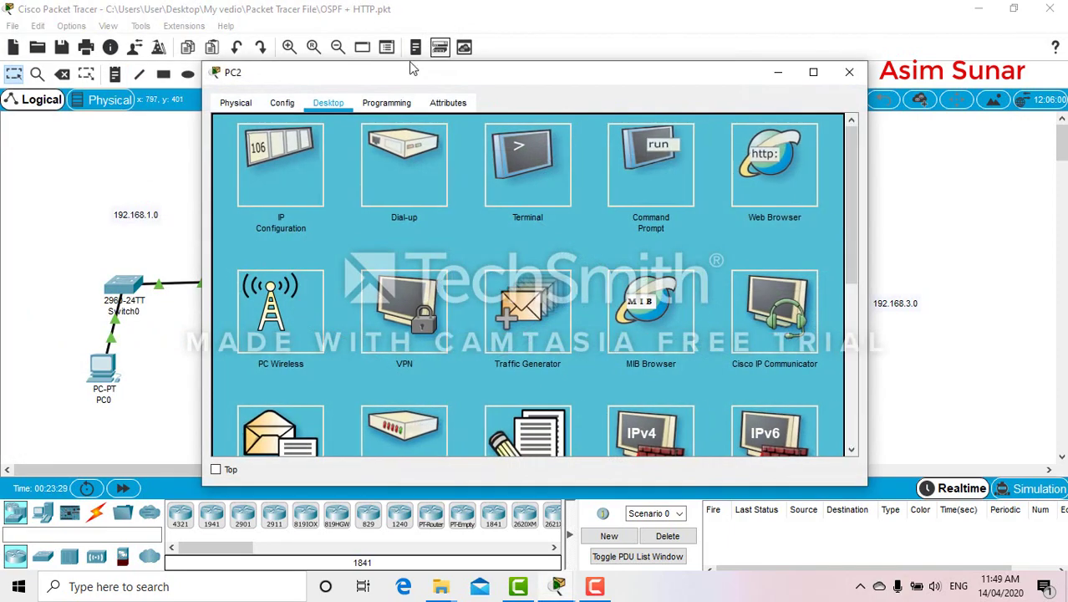
pyautogui.moveTo(400, 74); pyautogui.dragTo(158, 76)
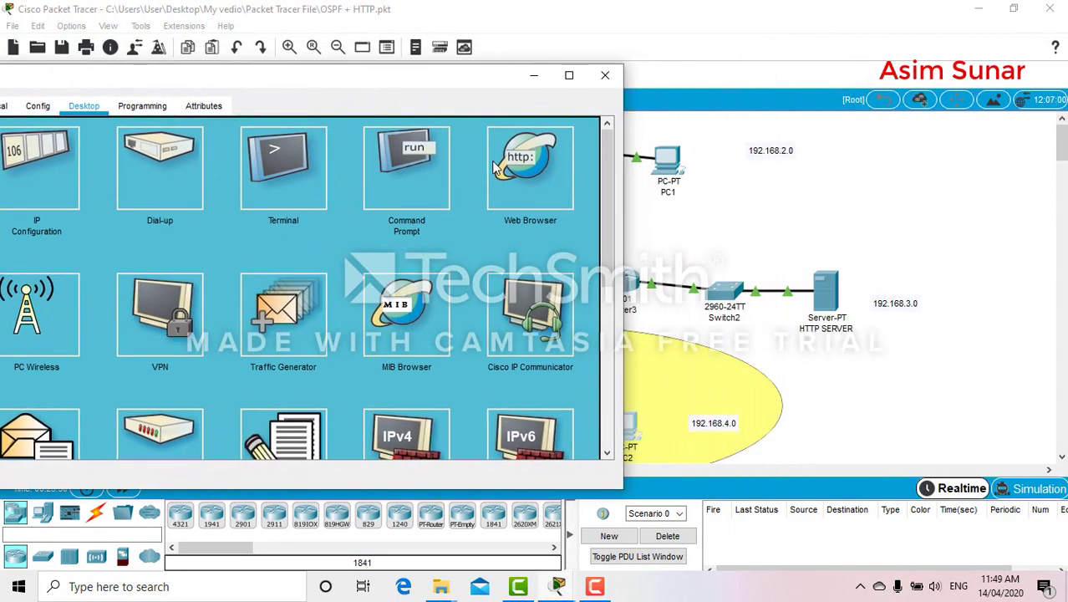
pyautogui.click(549, 176)
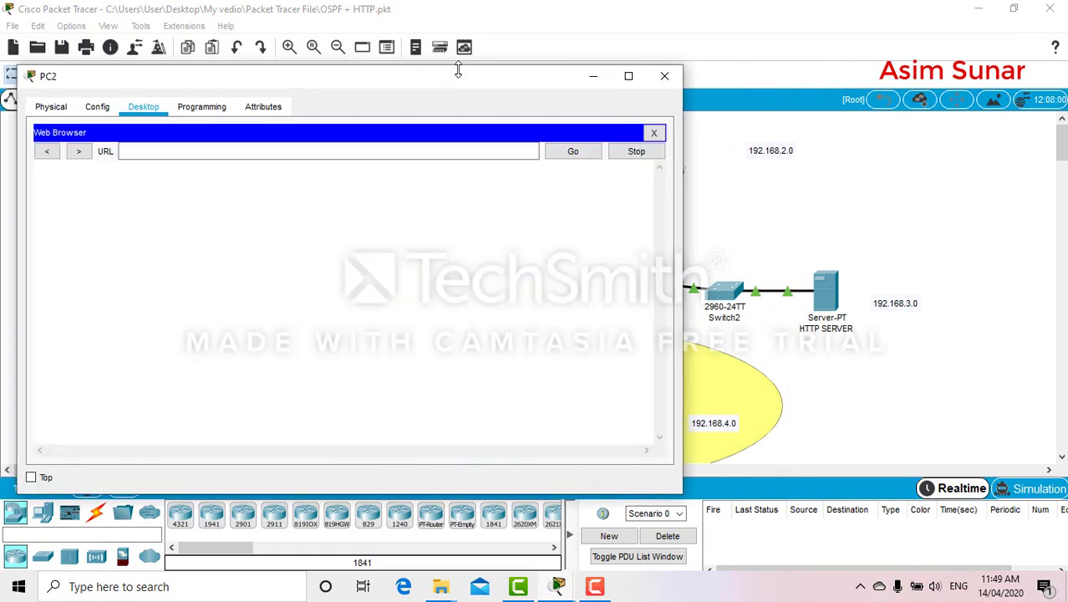
pyautogui.click(313, 152)
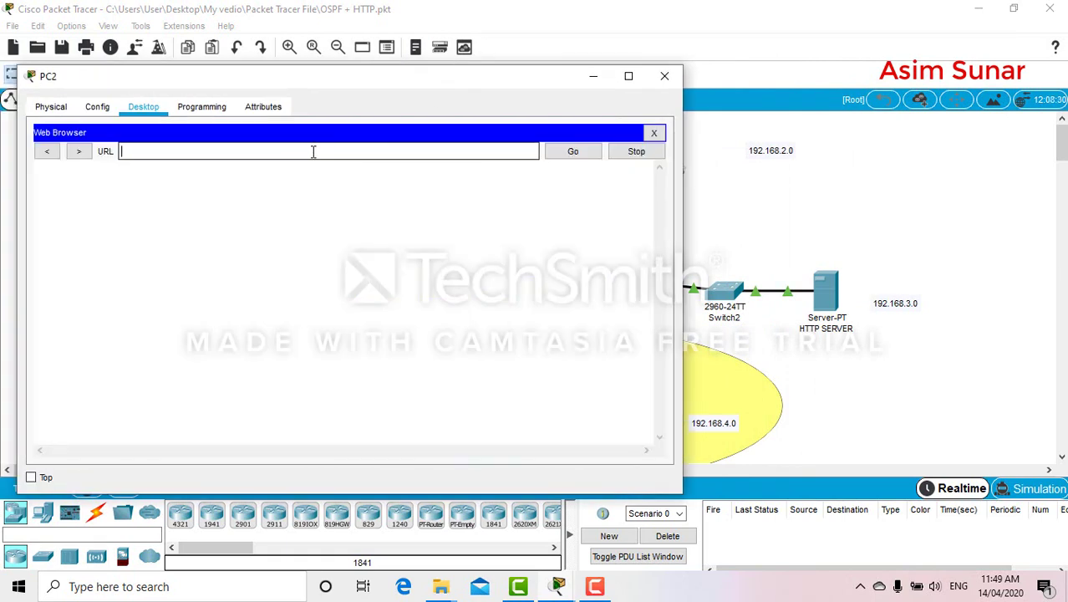
pyautogui.write('192.168.3.2')
pyautogui.press('Return')
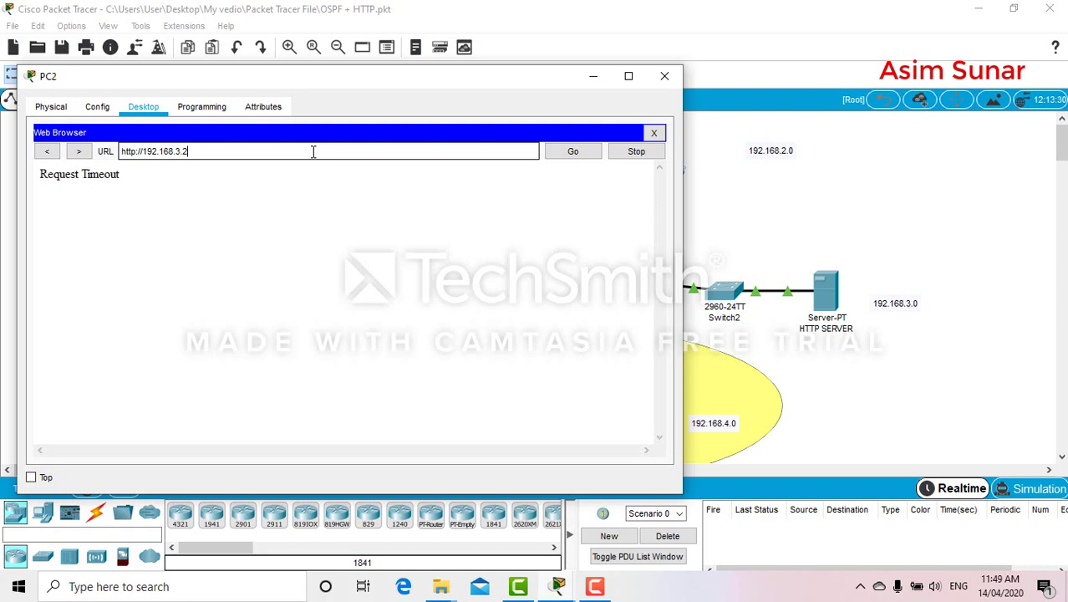
pyautogui.click(664, 76)
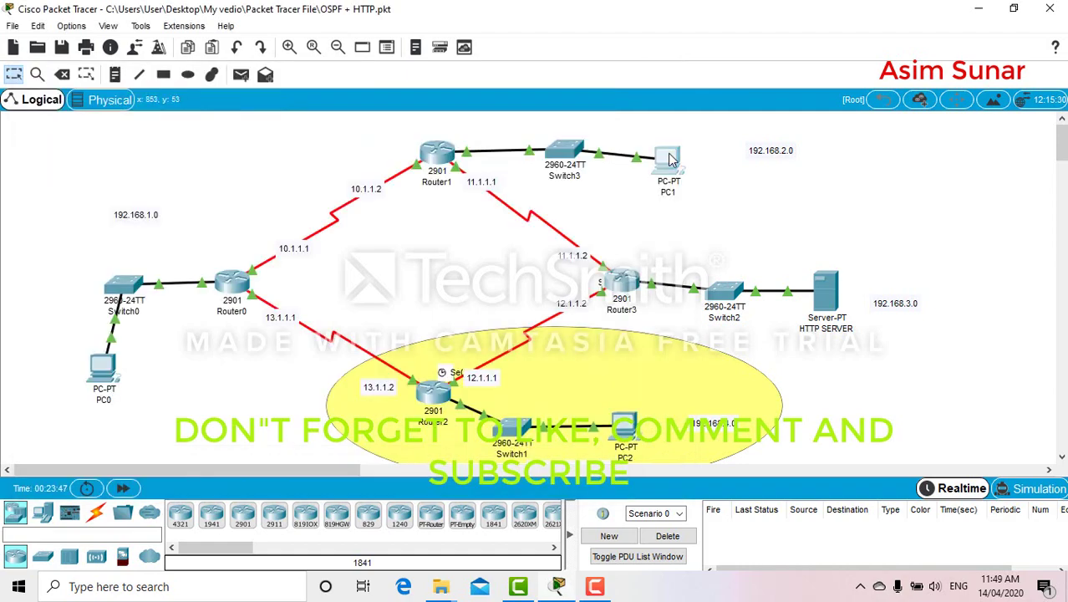
# Test HTTP access from PC1 by loading 192.168.3.2 in its web browser, and close PC1's window
pyautogui.click(668, 156)
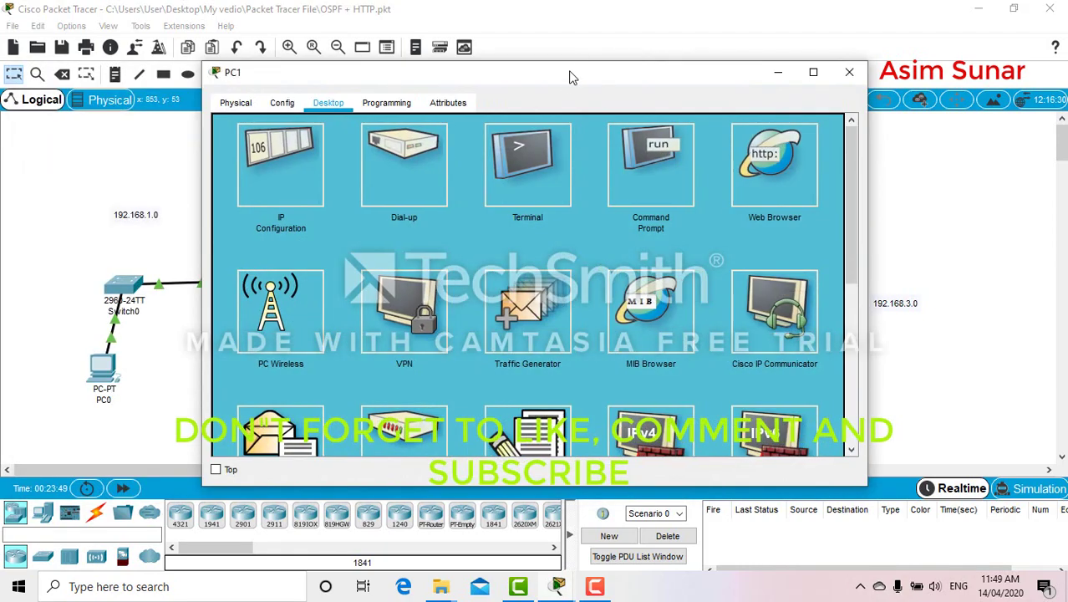
pyautogui.moveTo(566, 81); pyautogui.dragTo(384, 62)
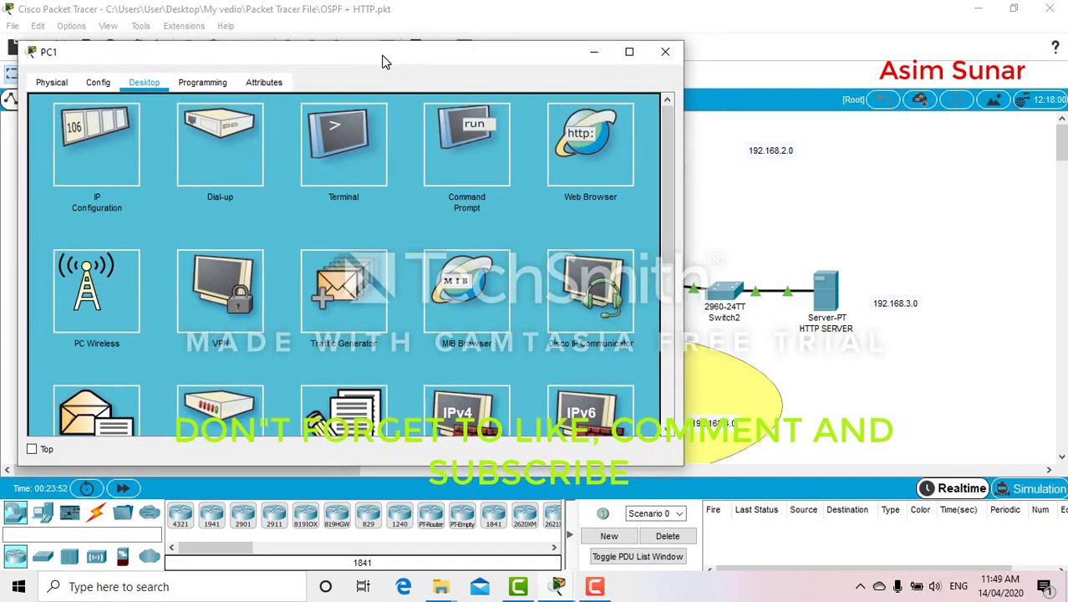
pyautogui.click(590, 144)
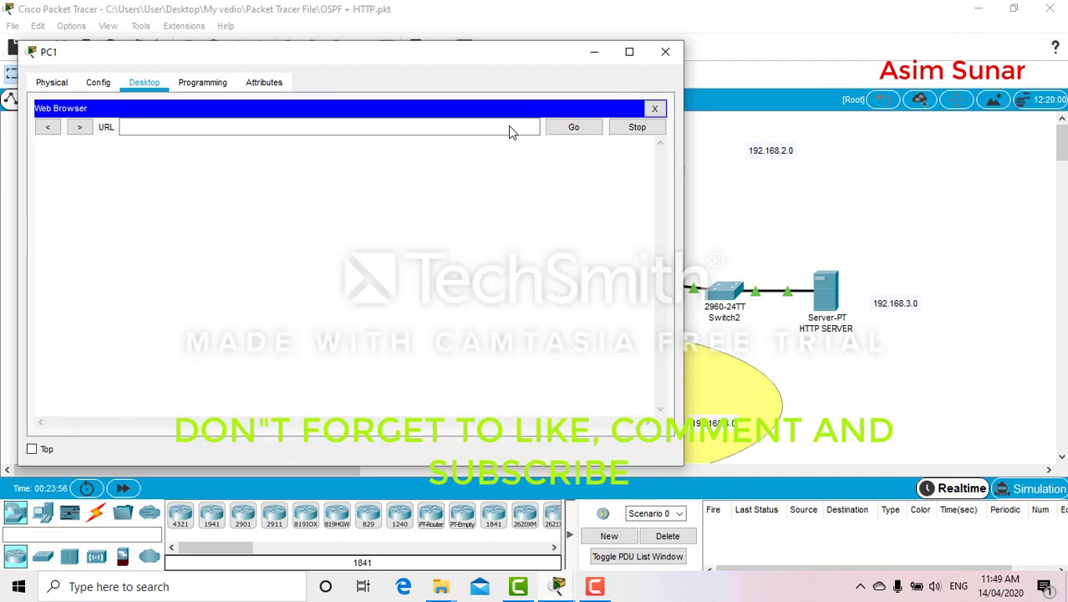
pyautogui.click(346, 125)
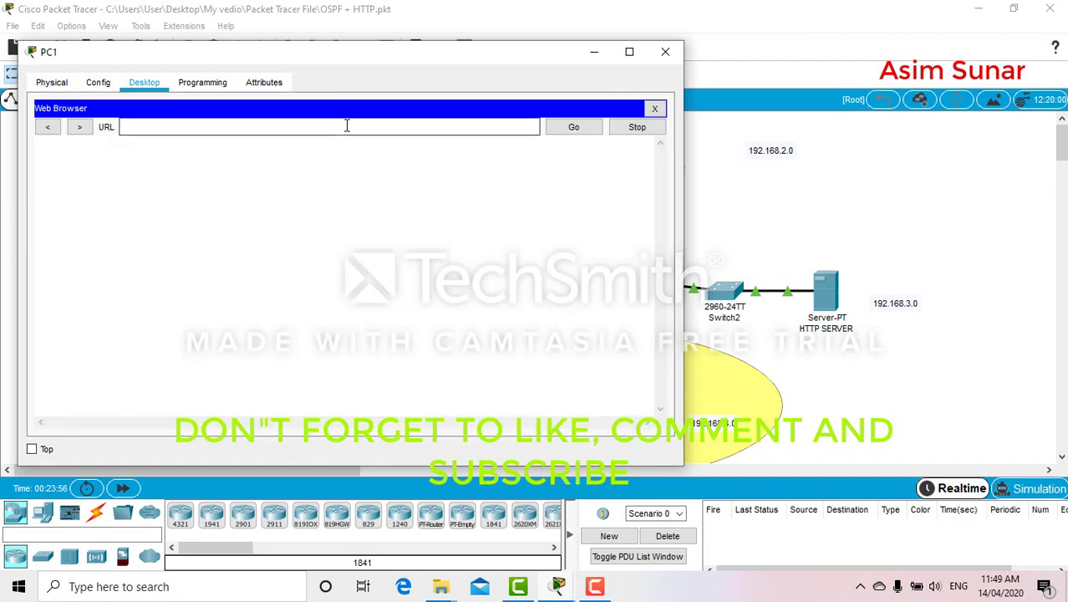
pyautogui.write('192.')
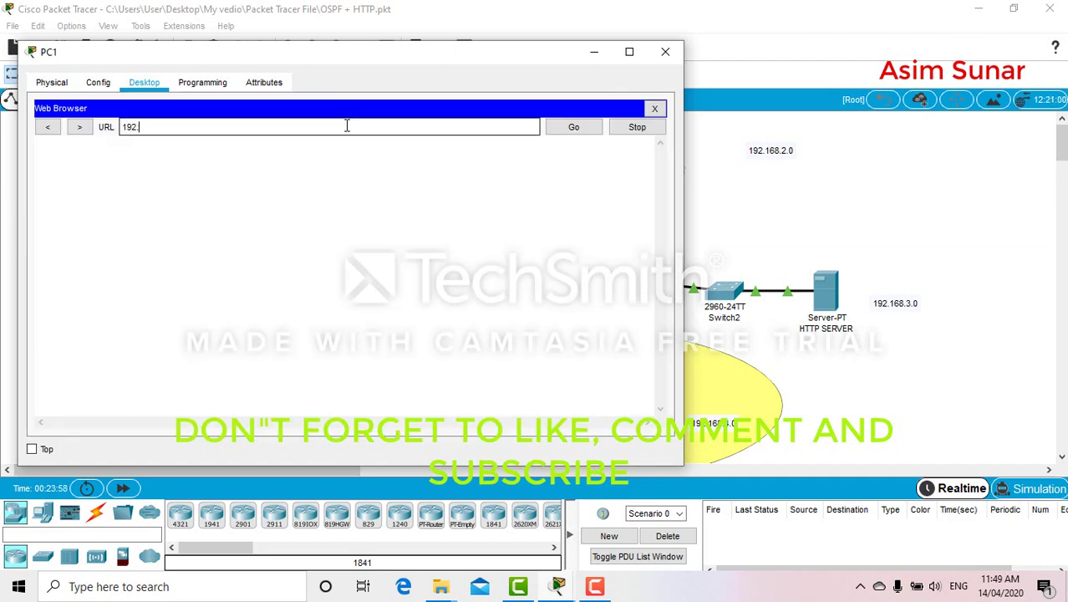
pyautogui.write('168.3.2')
pyautogui.press('Return')
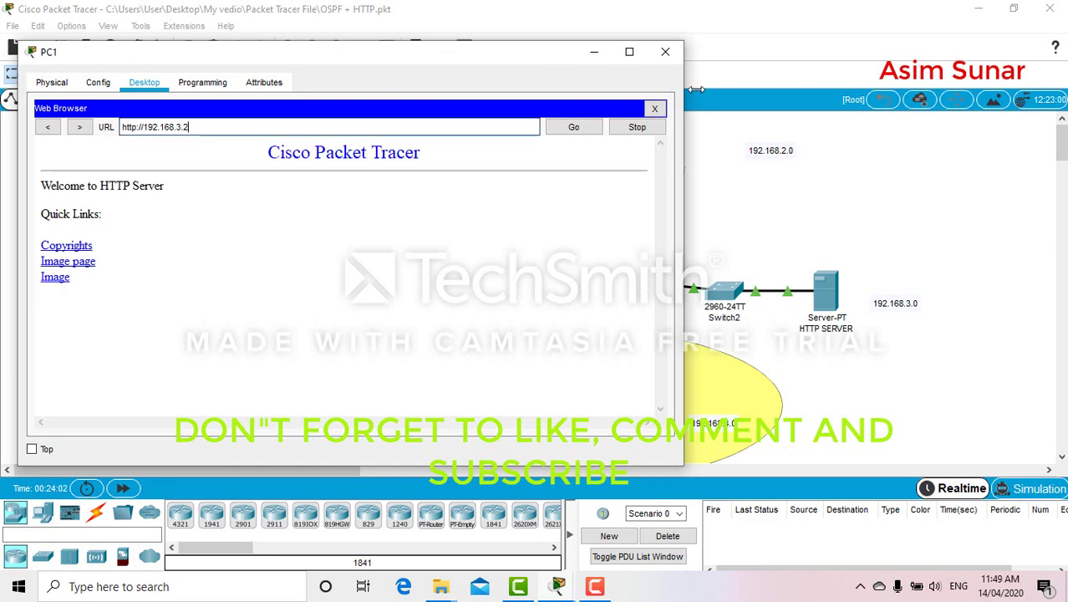
pyautogui.click(665, 54)
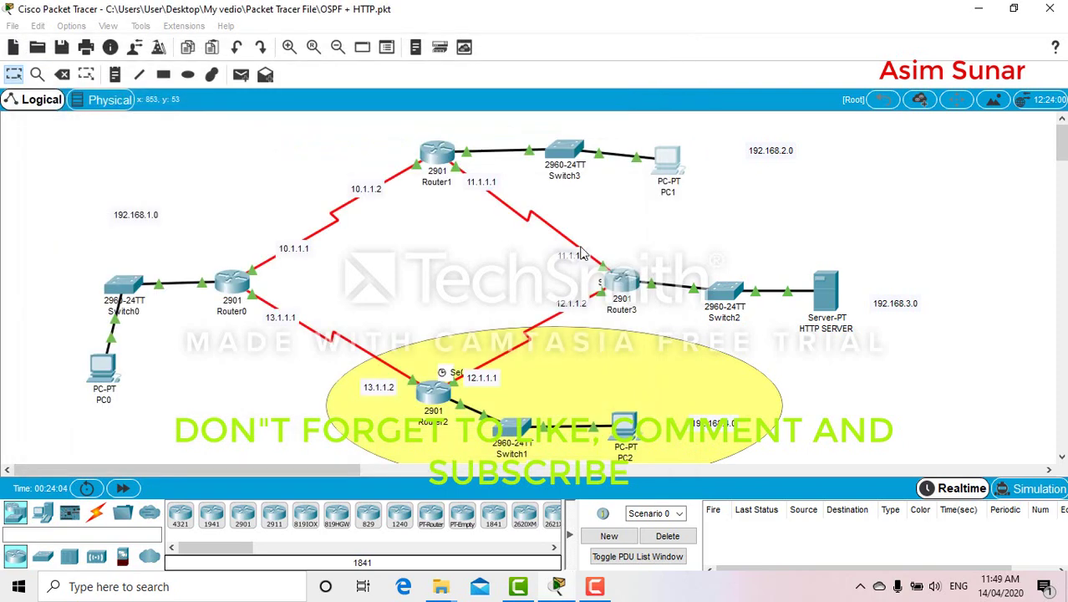
pyautogui.moveTo(432, 398)
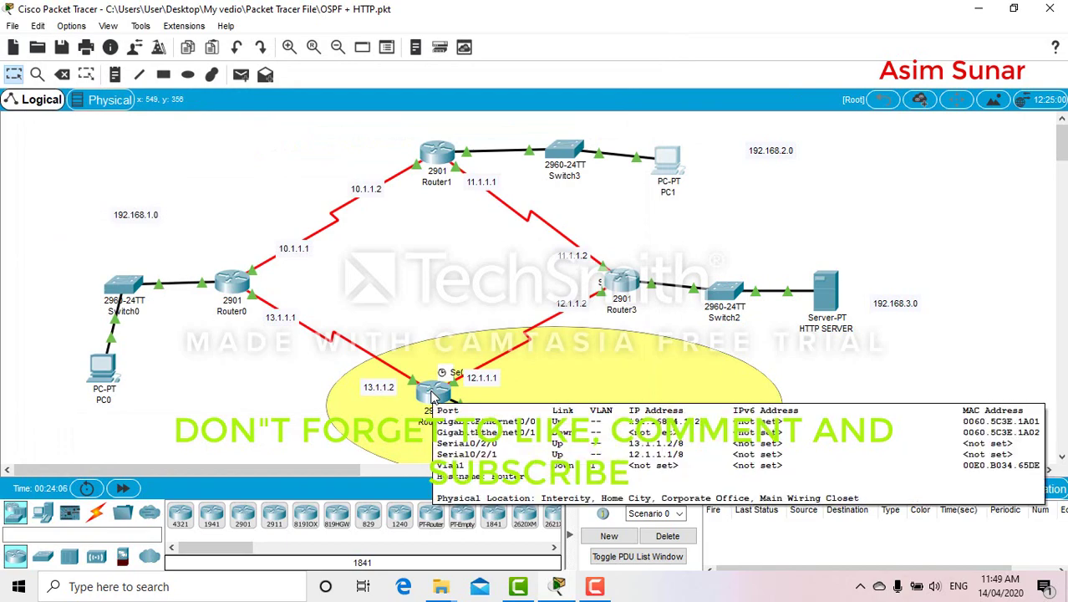